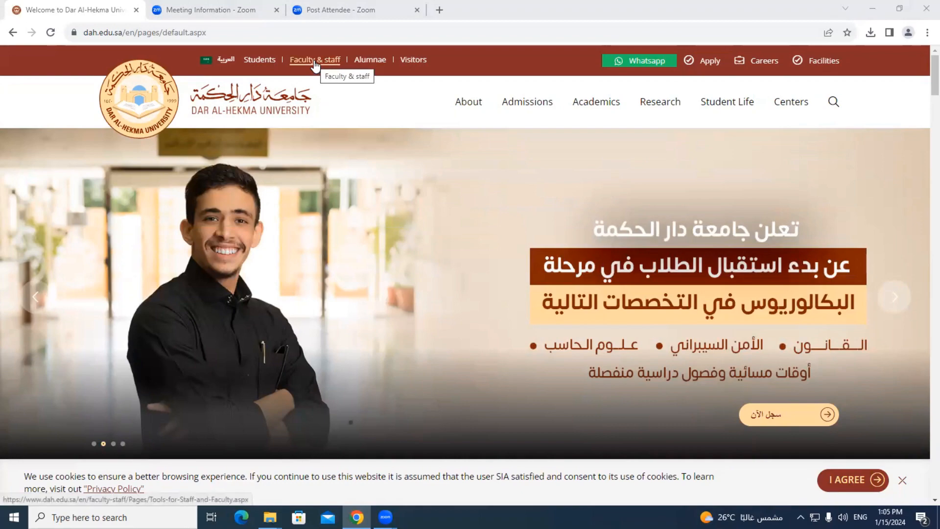
Open Black Board (E-Learning) from the university's Faculty & staff tools and sign in with the prefilled account credentials.
click(315, 60)
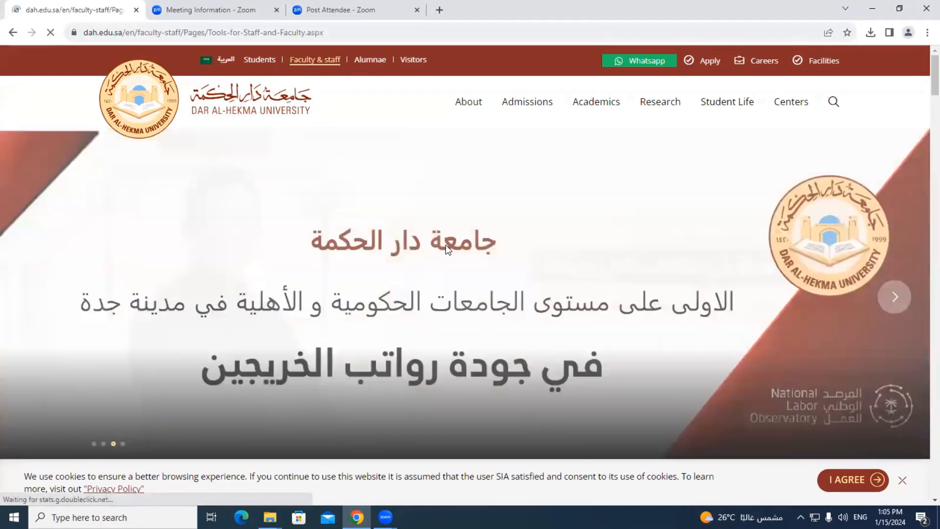
scroll(483, 279, down, 2)
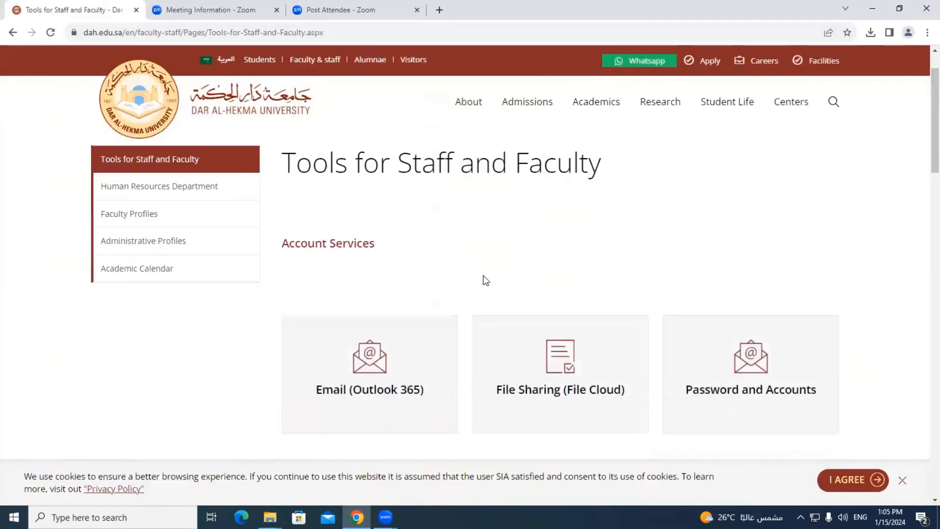
scroll(486, 286, down, 8)
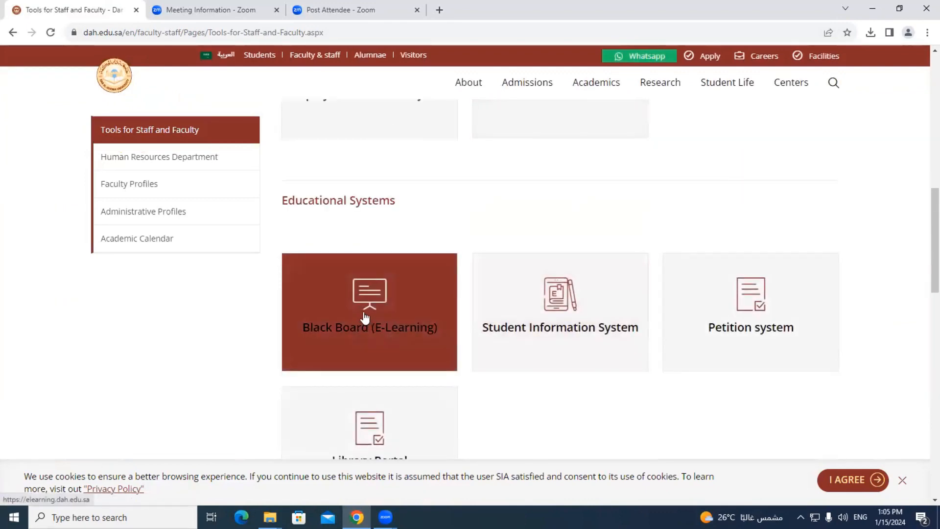
click(365, 318)
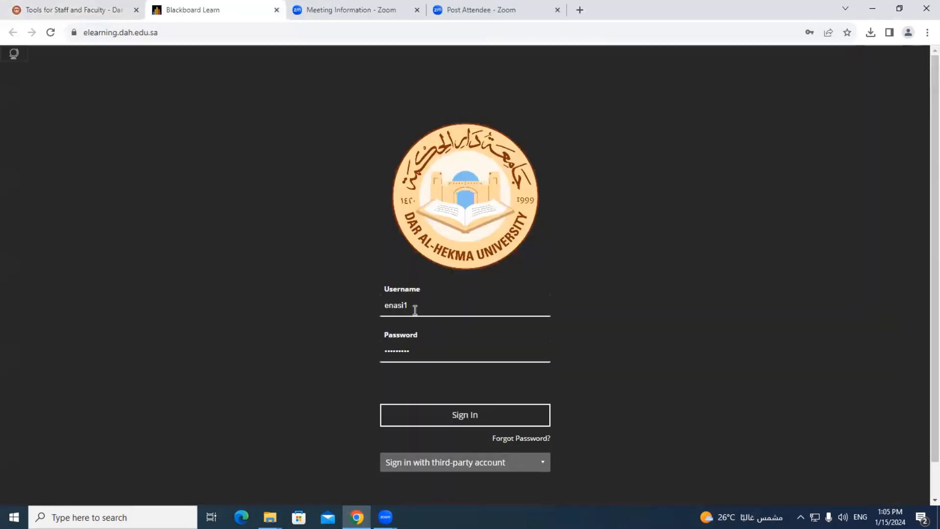
click(468, 418)
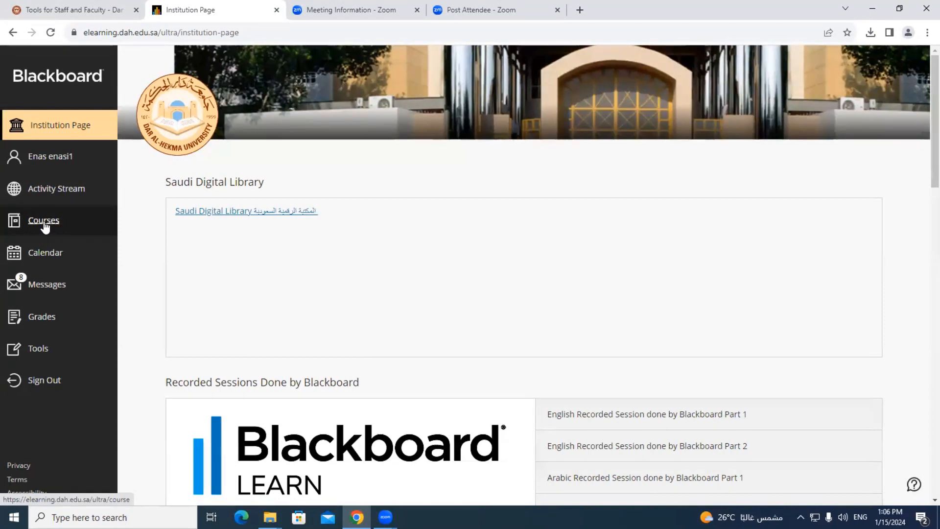
Show the courses of the 2nd 2023-2024 term and open the course DEMO1301_1_232.
click(45, 225)
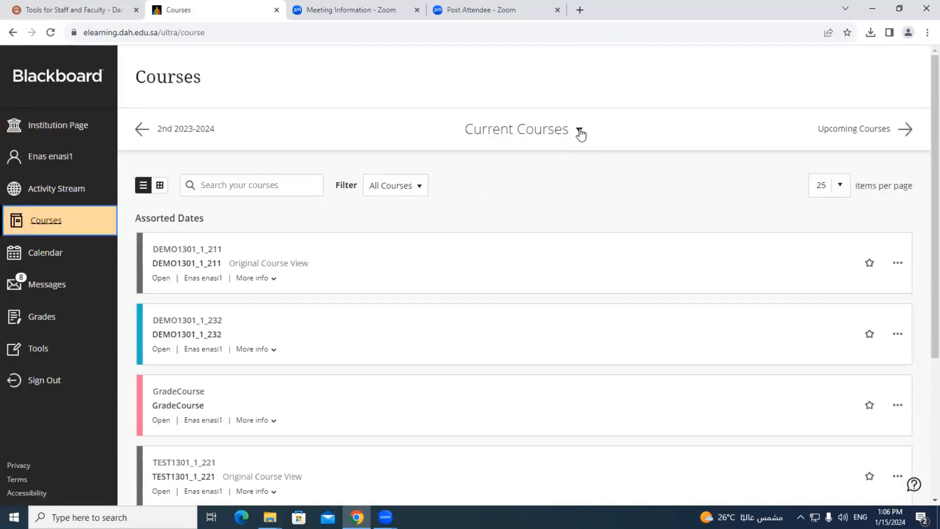
click(581, 132)
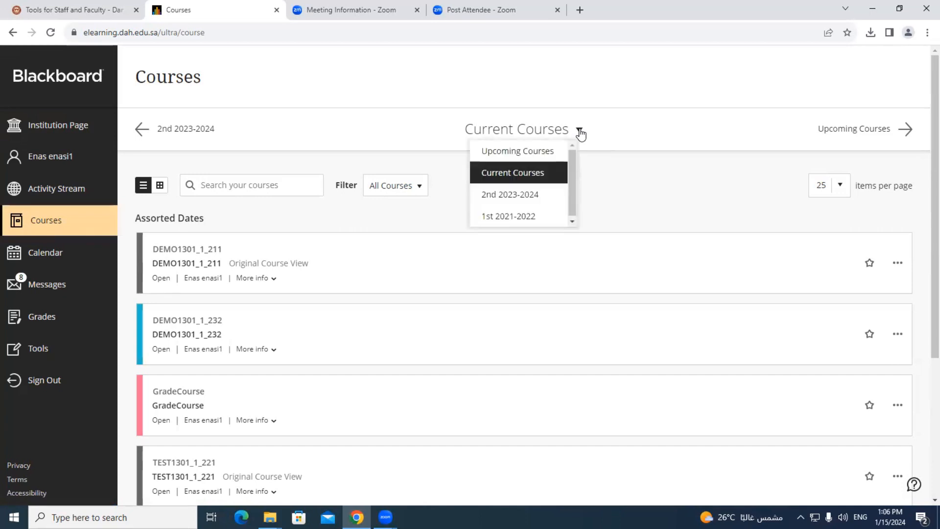
click(507, 196)
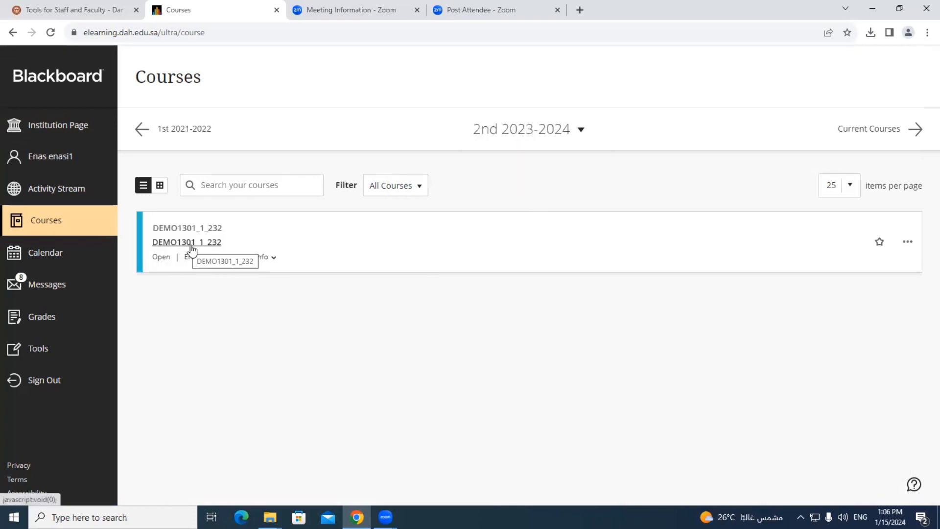
click(190, 245)
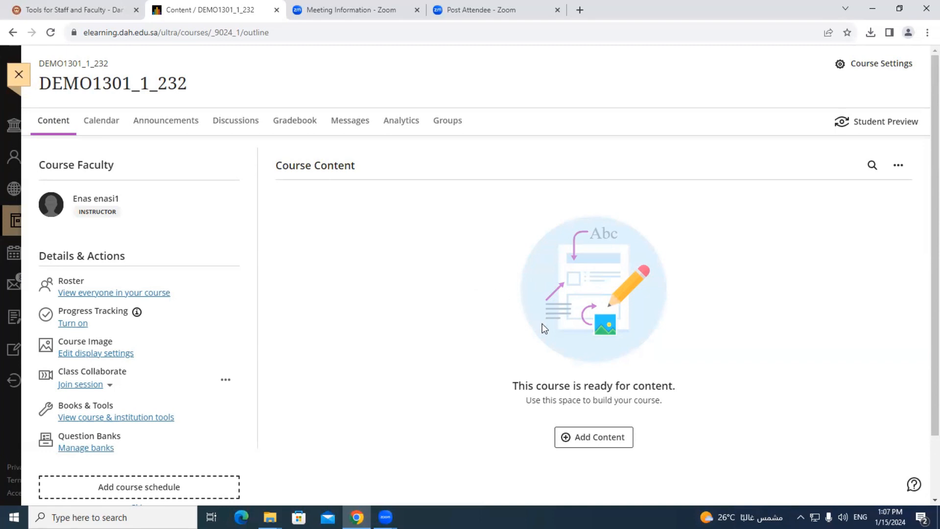
Create a new folder in the empty course content and name it "Chapter 1".
click(594, 443)
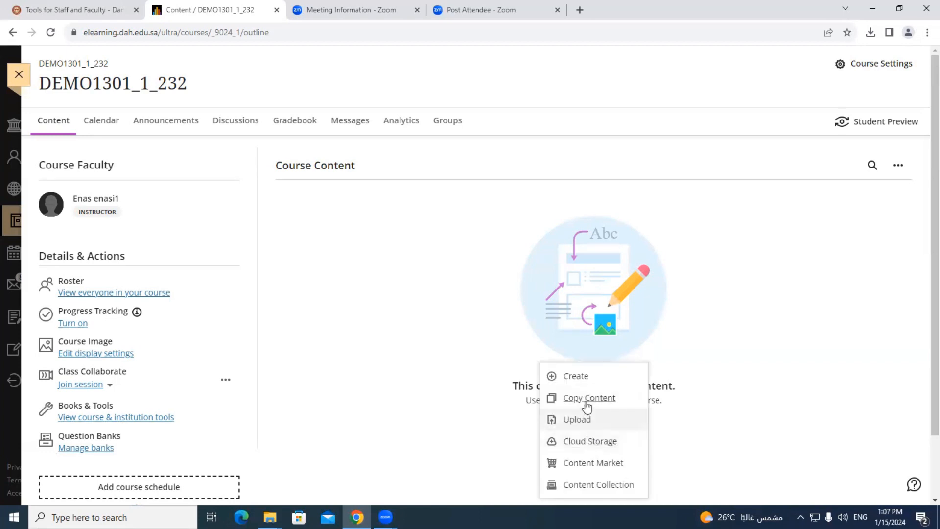
click(576, 377)
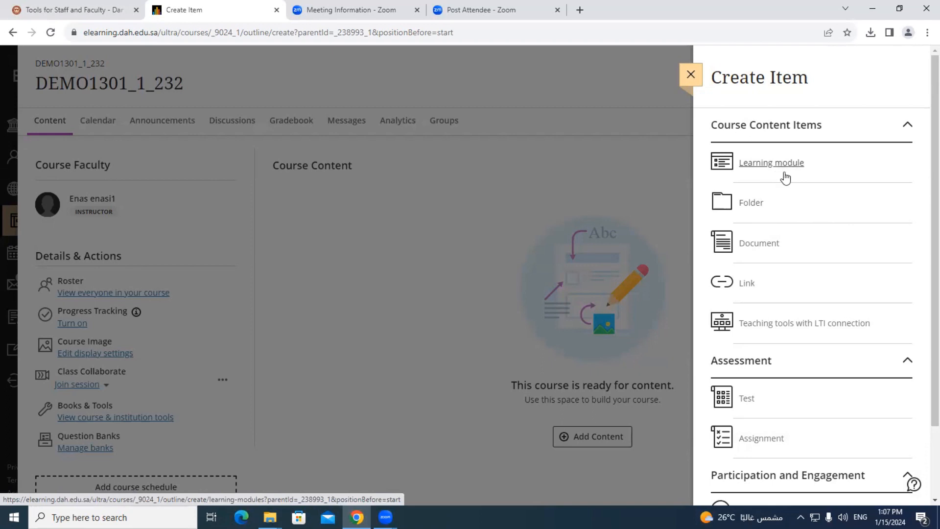
click(751, 203)
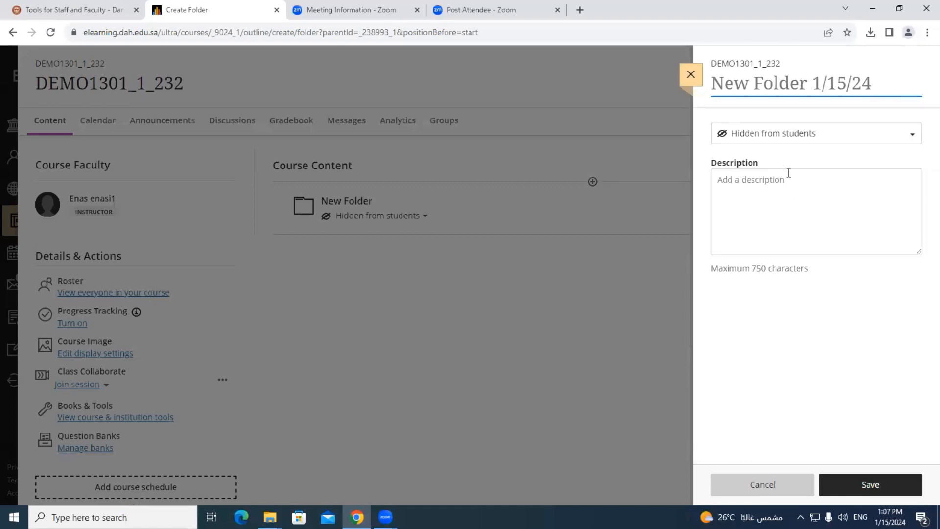
click(743, 83)
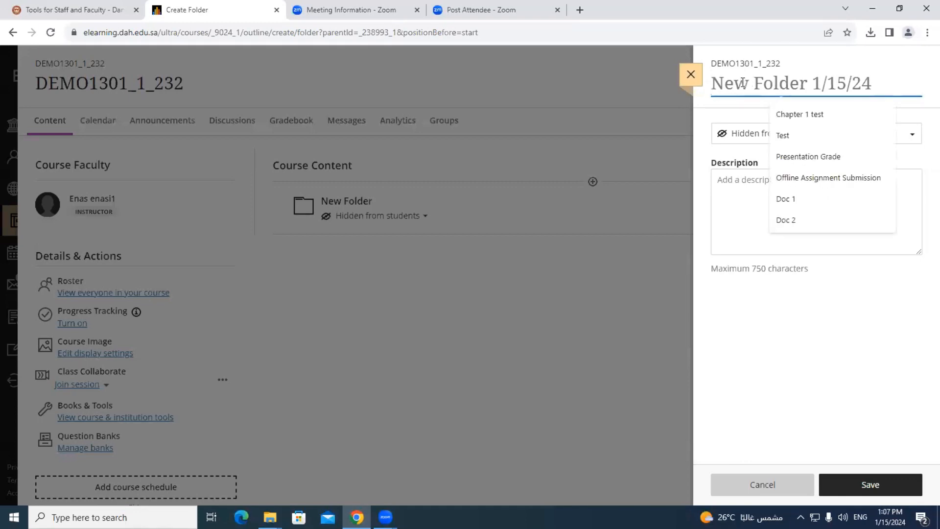
text(Chapte)
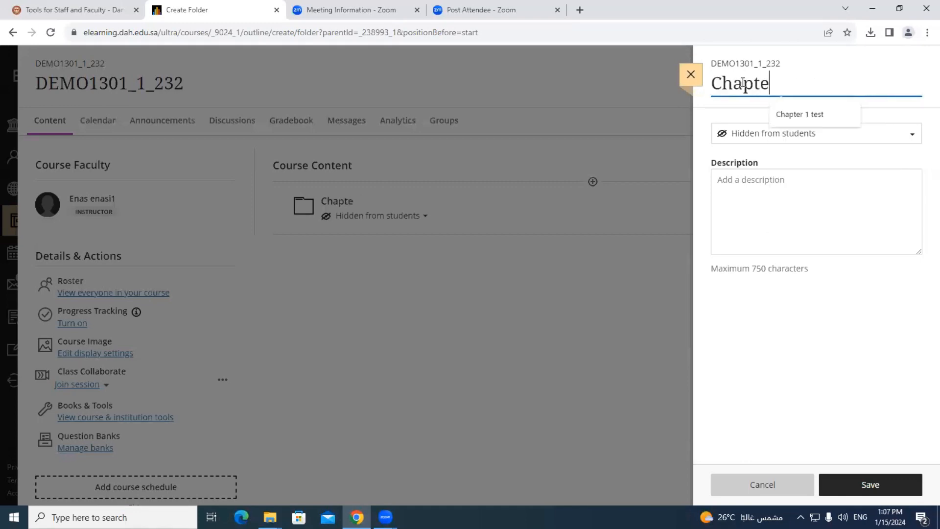
text(r 1)
click(769, 147)
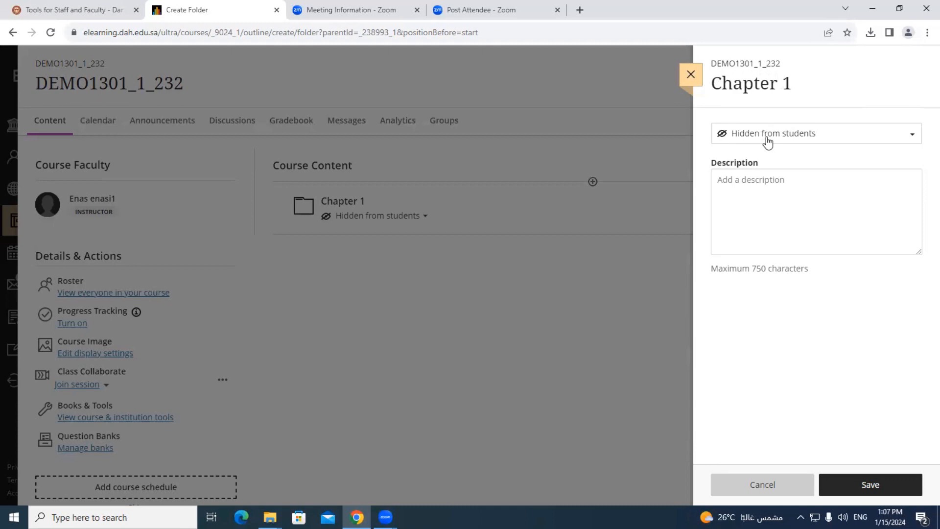
Make the Chapter 1 folder visible to students and save it without a description.
click(768, 142)
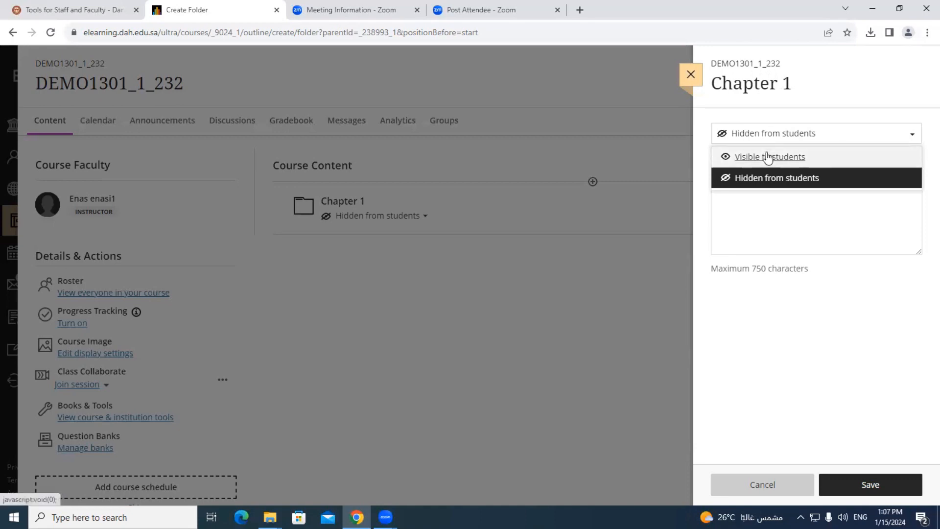
click(768, 157)
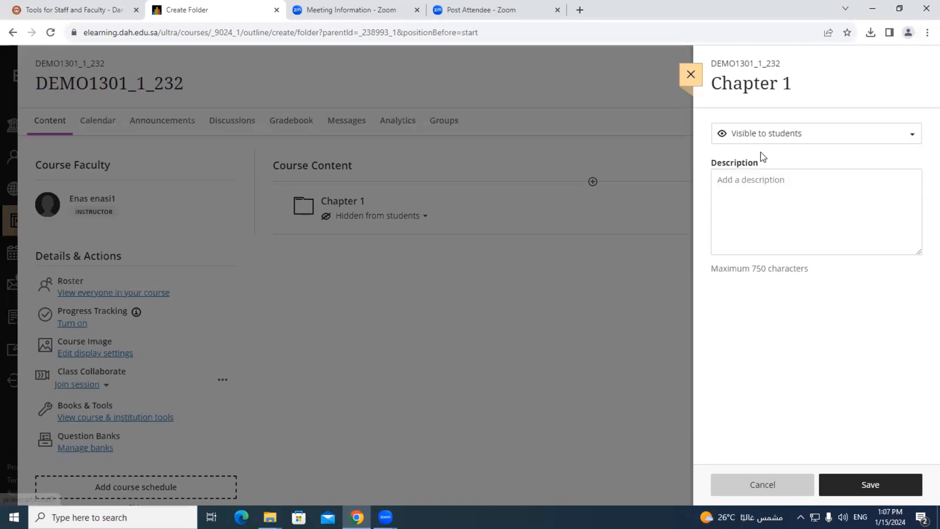
click(743, 187)
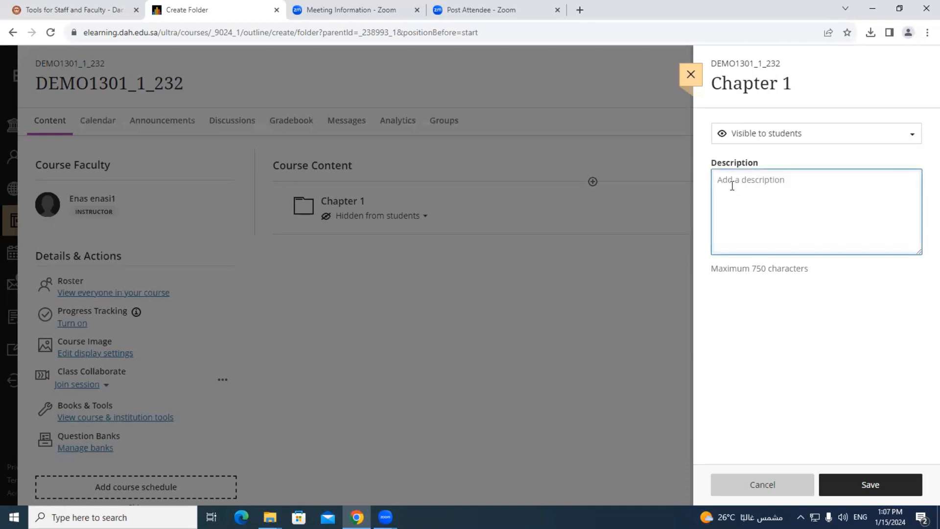
click(870, 486)
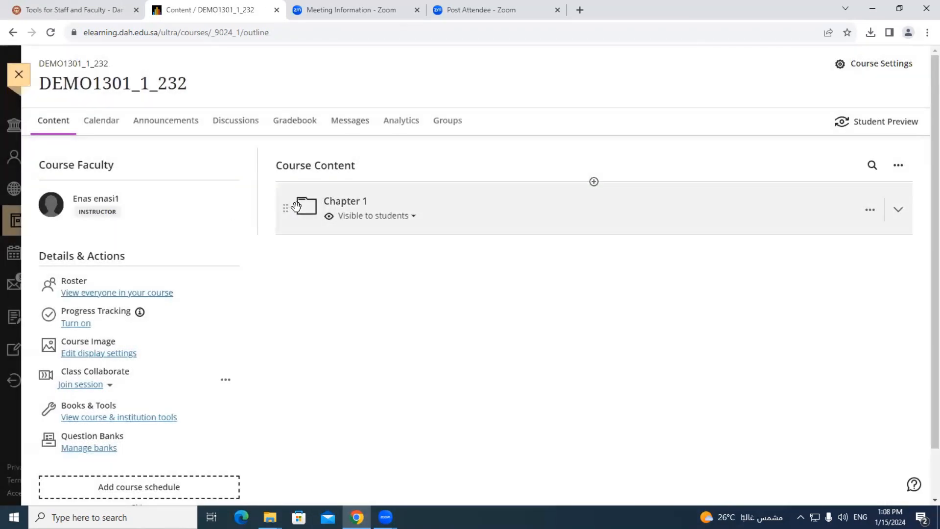
Create a document inside the Chapter 1 folder and title it "Lecture 1".
click(297, 205)
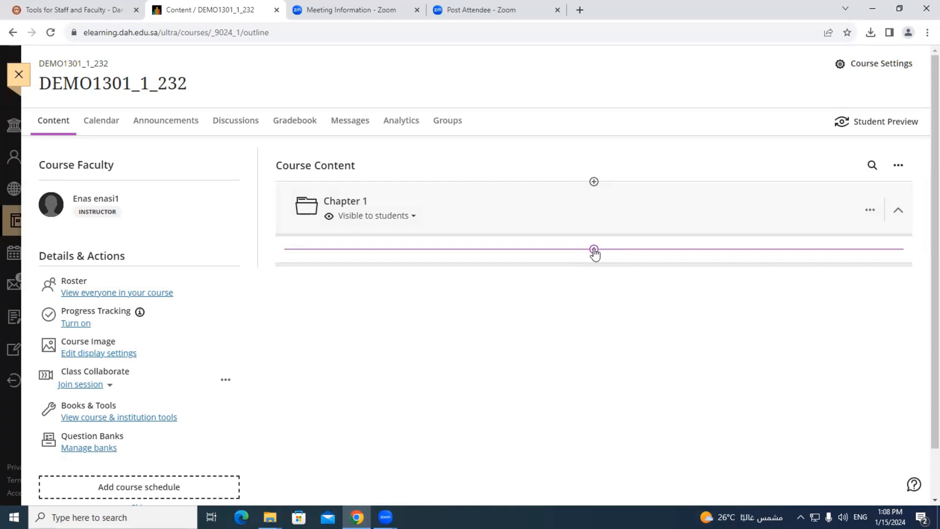
click(595, 250)
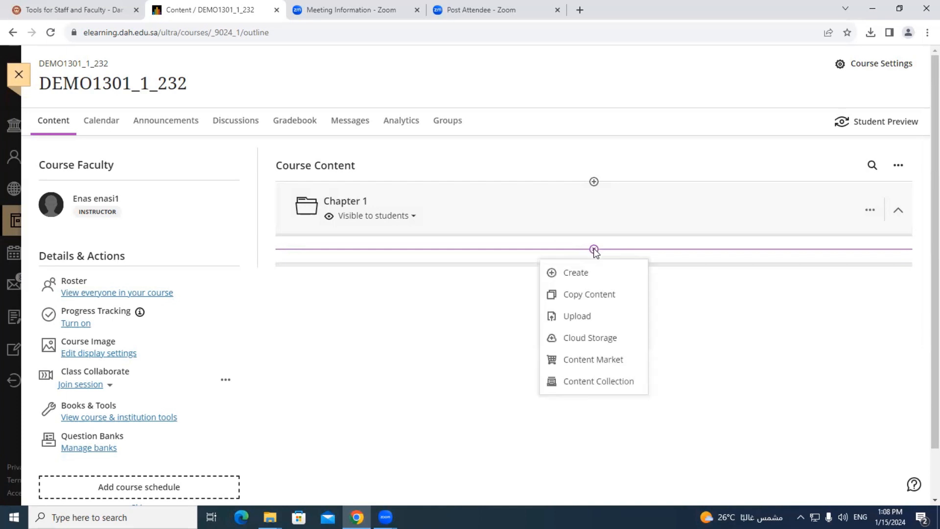
click(575, 275)
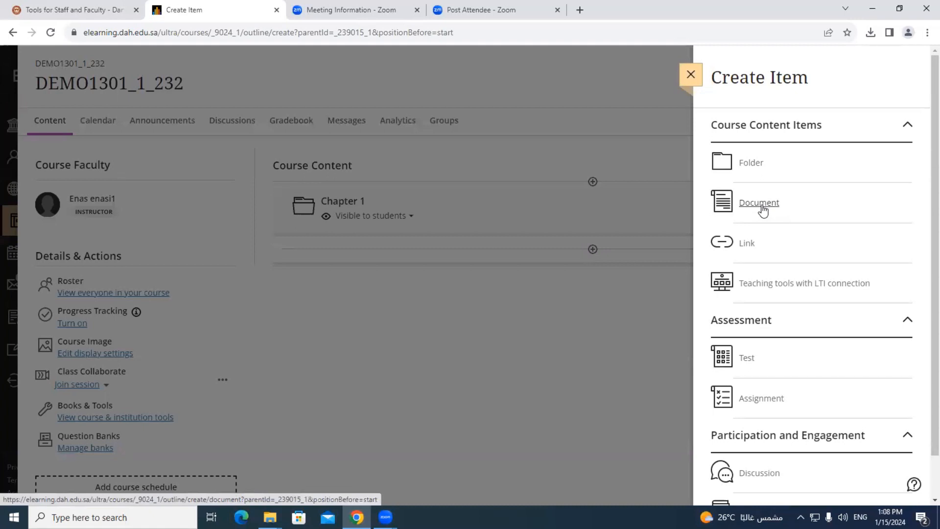
click(762, 209)
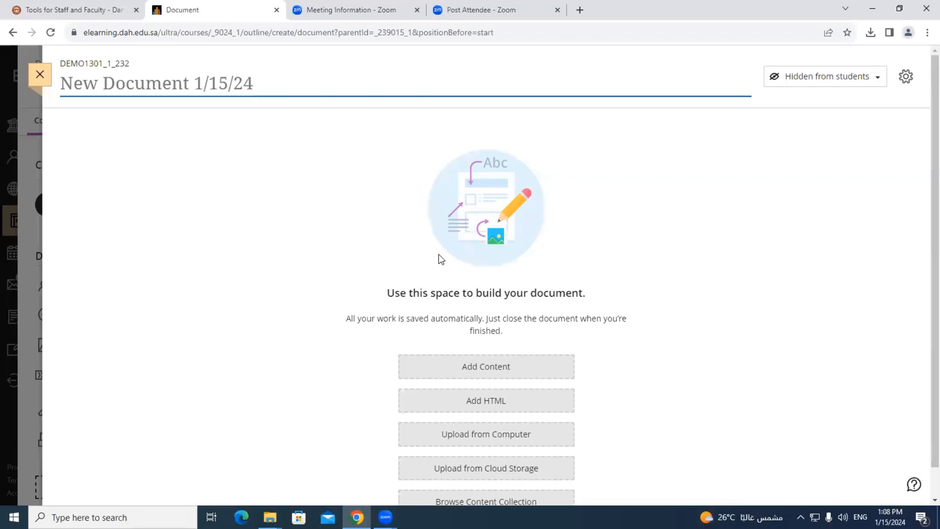
click(119, 80)
text(Le)
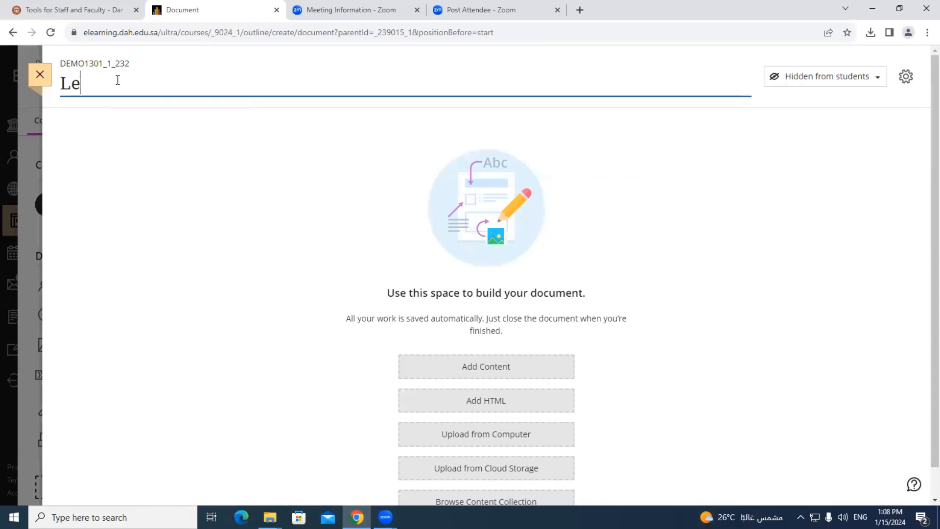
text(cture 1)
click(159, 148)
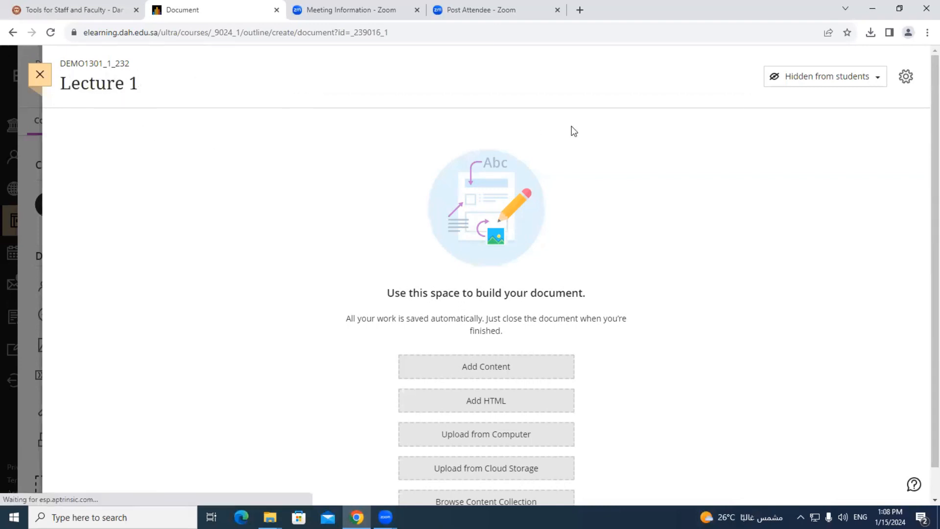
Make the Lecture 1 document visible to students and add a content block with the text "Description".
click(876, 80)
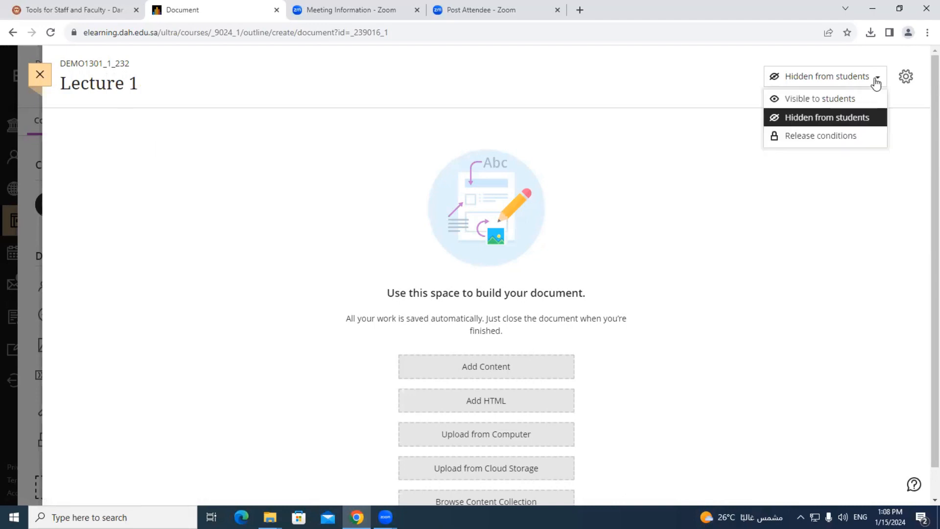
click(819, 101)
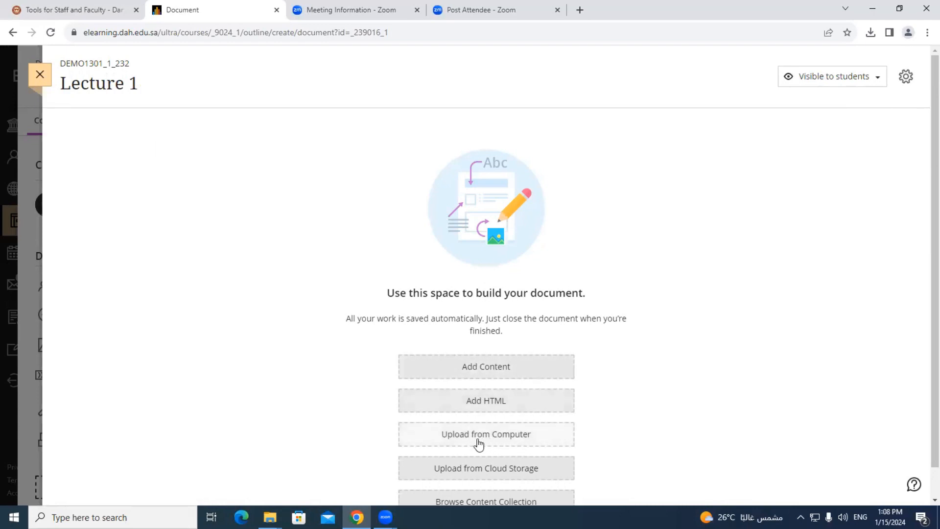
click(488, 370)
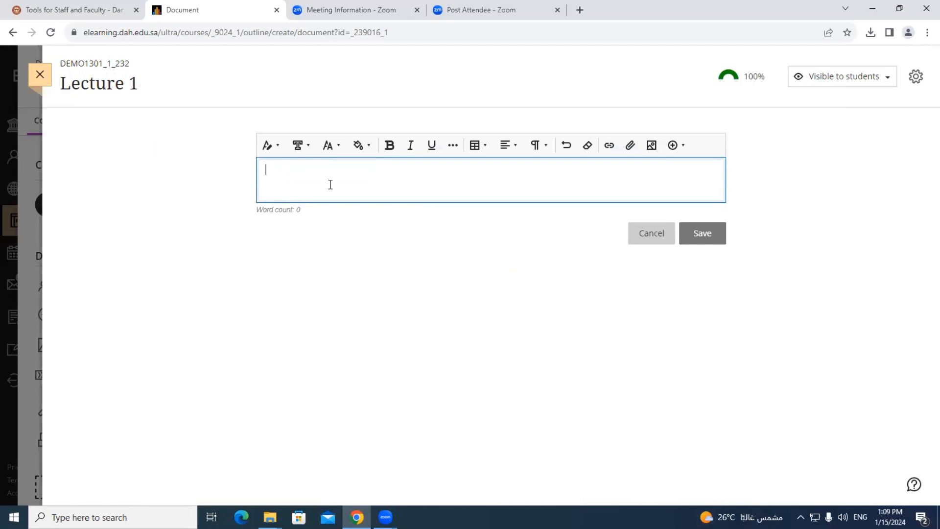
text(Descr)
text(i)
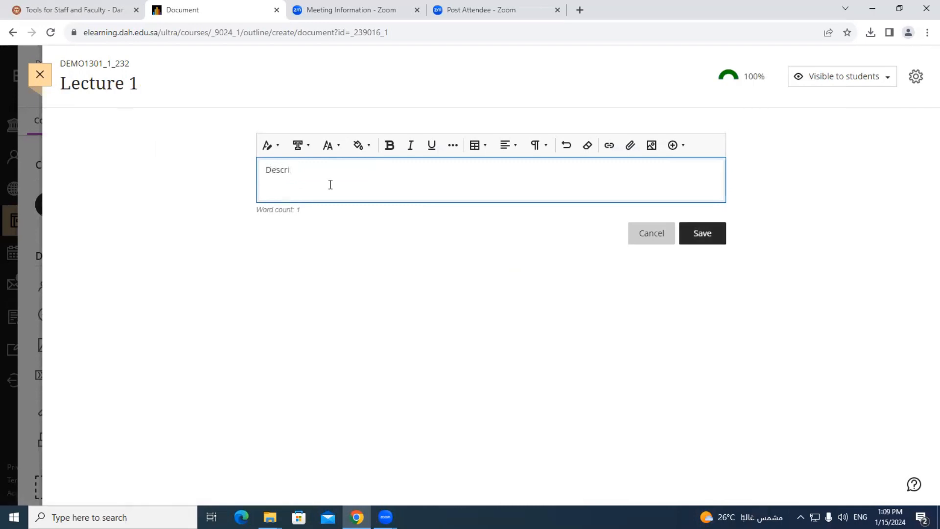
text(ption)
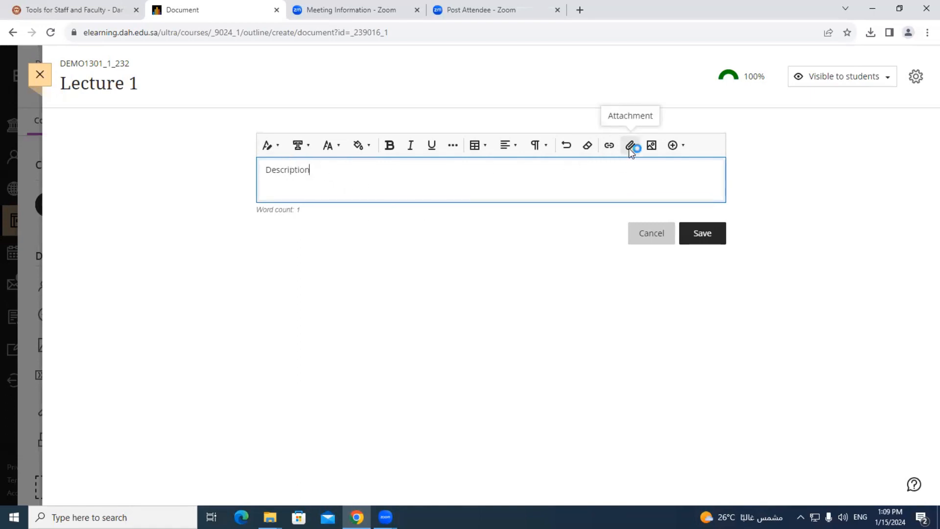
Attach test.docx from the Desktop below the description text, keeping its default file options, and save the content block.
click(630, 146)
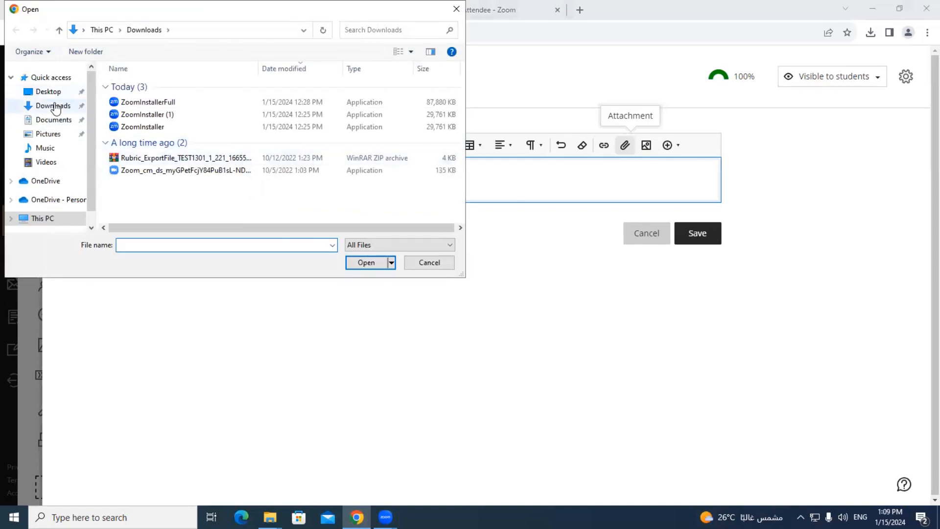
click(48, 92)
double_click(124, 114)
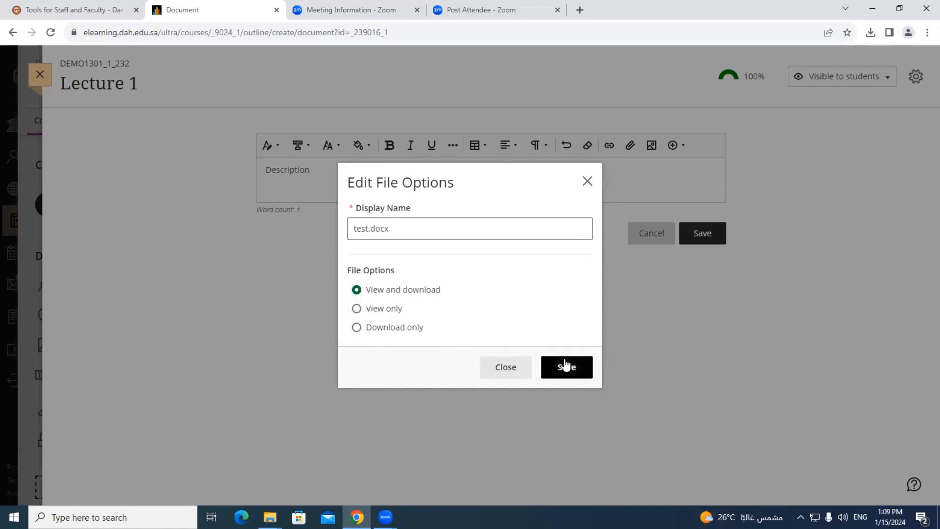
click(569, 376)
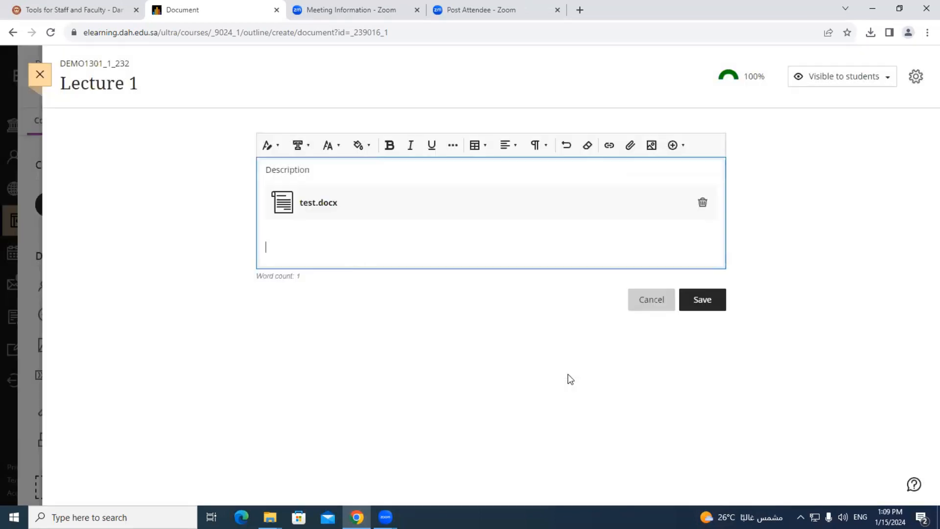
click(430, 313)
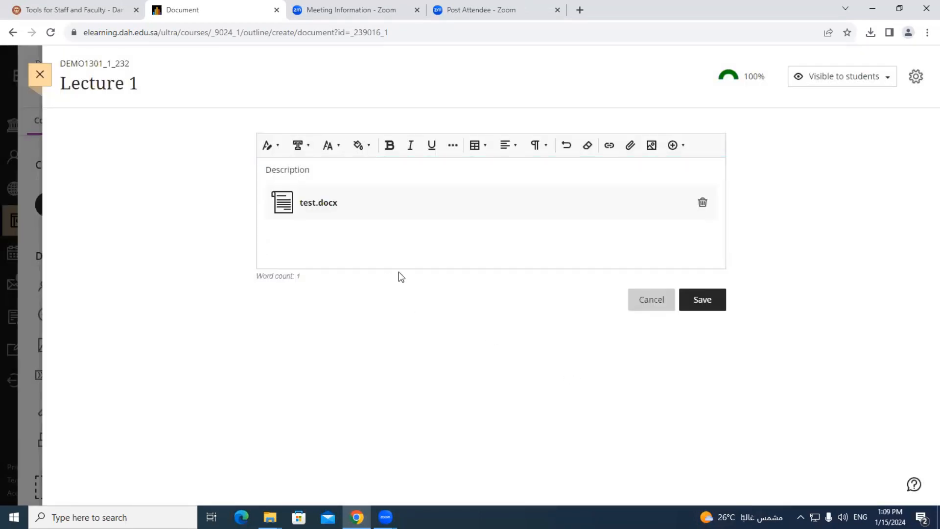
click(703, 300)
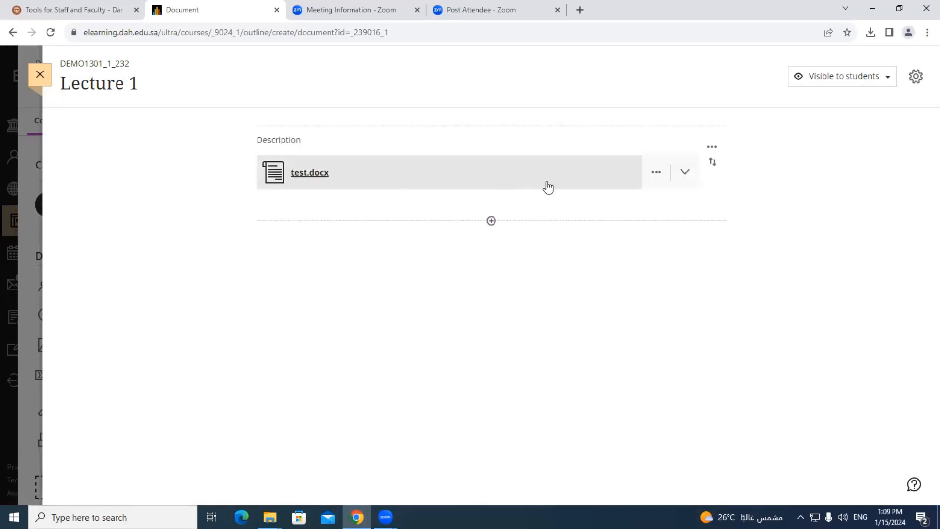
Close the Lecture 1 document and collapse the Chapter 1 folder in the course content.
click(39, 77)
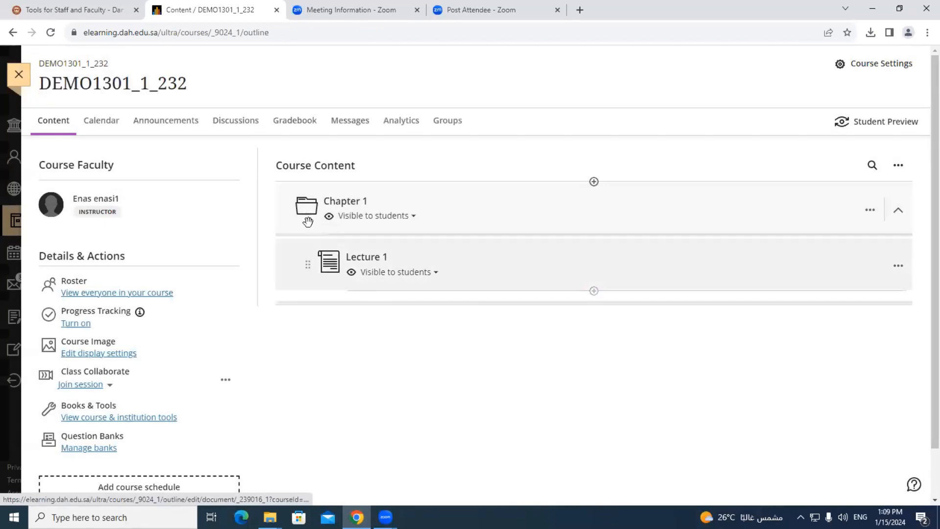
click(308, 221)
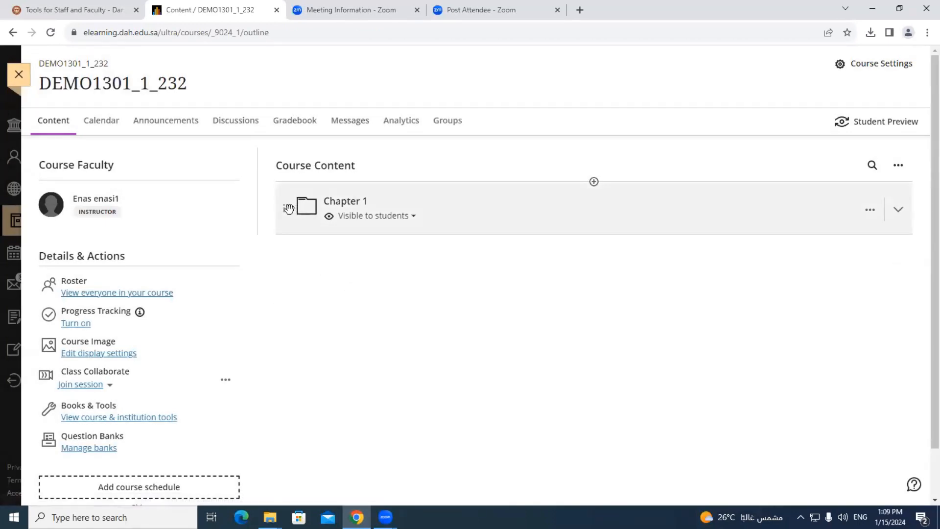
click(290, 209)
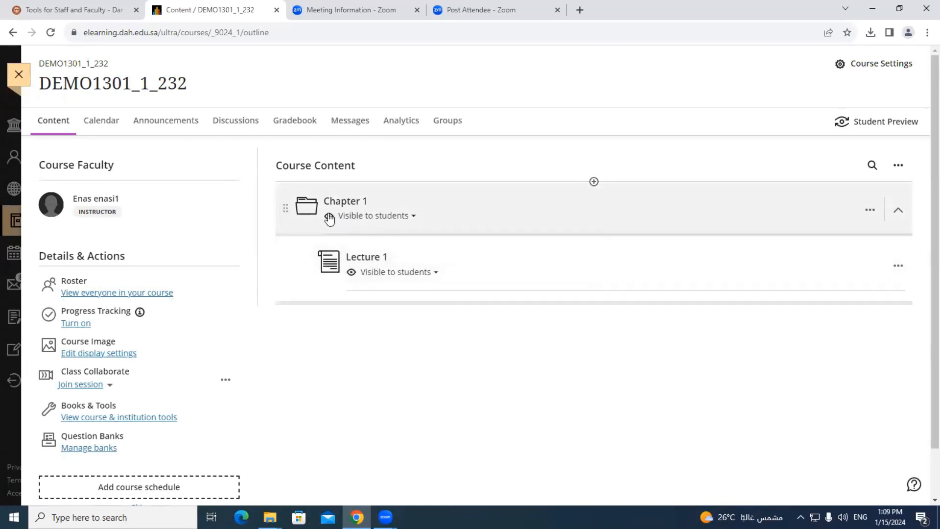
click(285, 212)
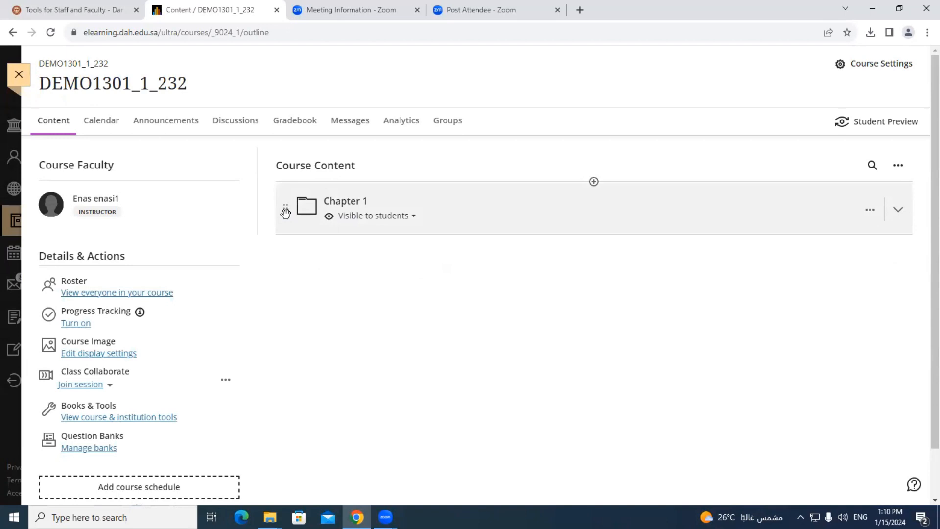
Look through the item types that can be created above Chapter 1, and leave without creating one.
click(594, 183)
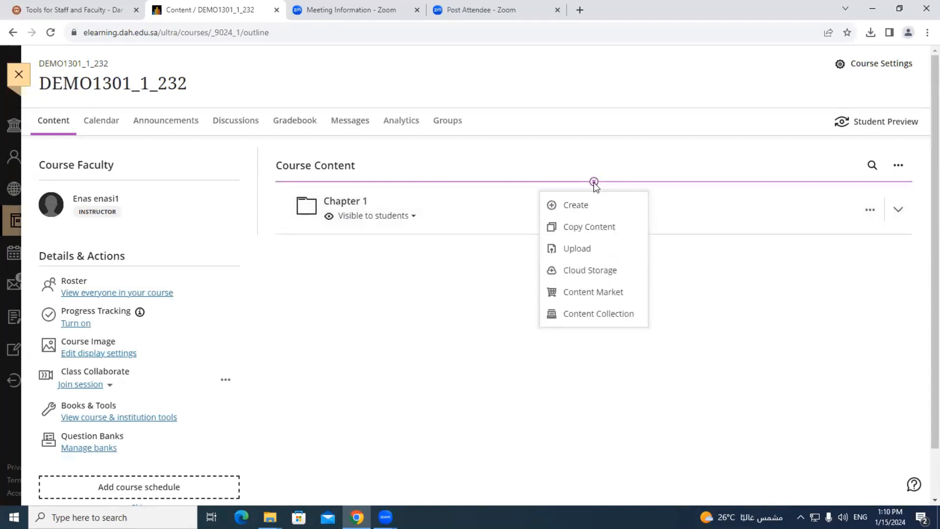
click(578, 207)
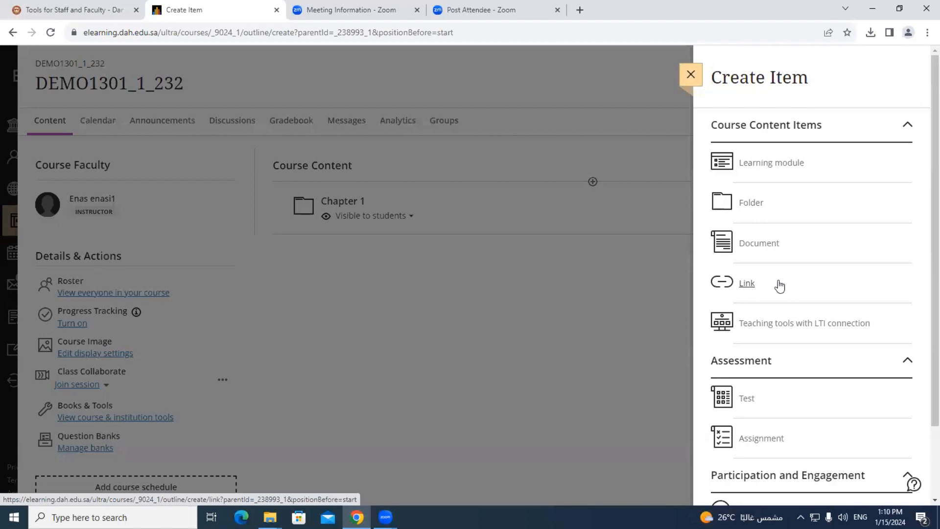
scroll(799, 333, down, 1)
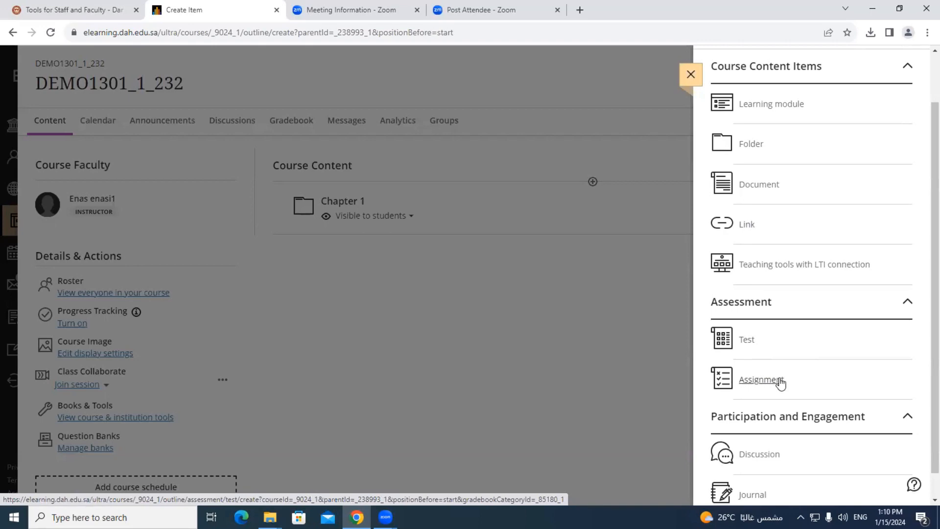
click(690, 75)
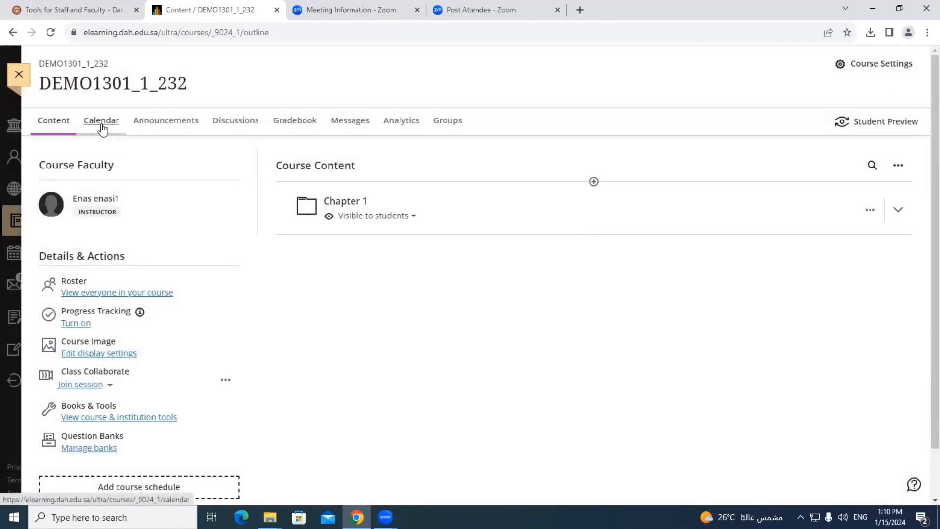
Start a new event in the course calendar and title it "Quizz 1".
click(101, 122)
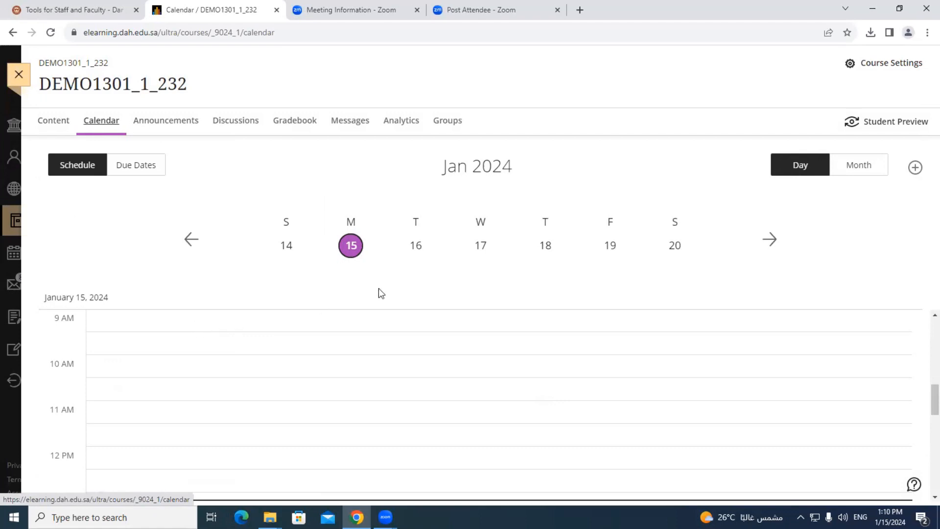
click(915, 168)
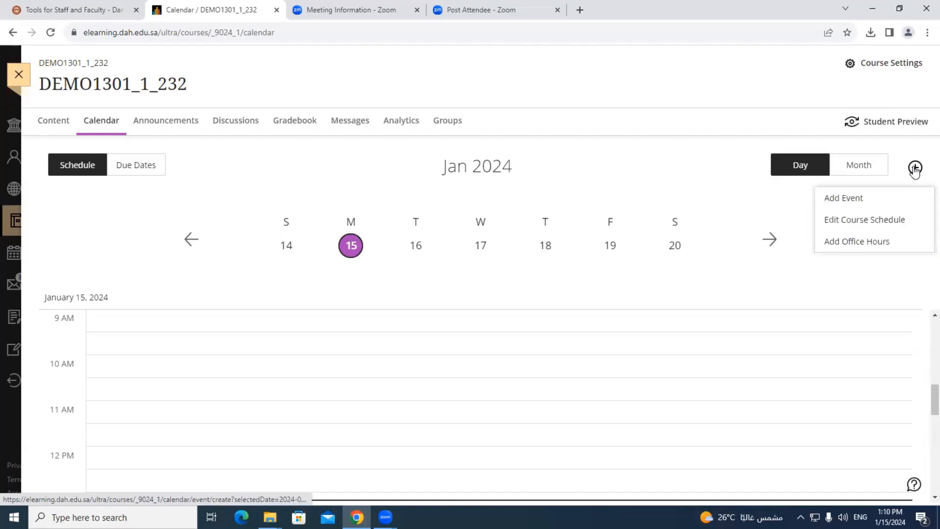
click(844, 198)
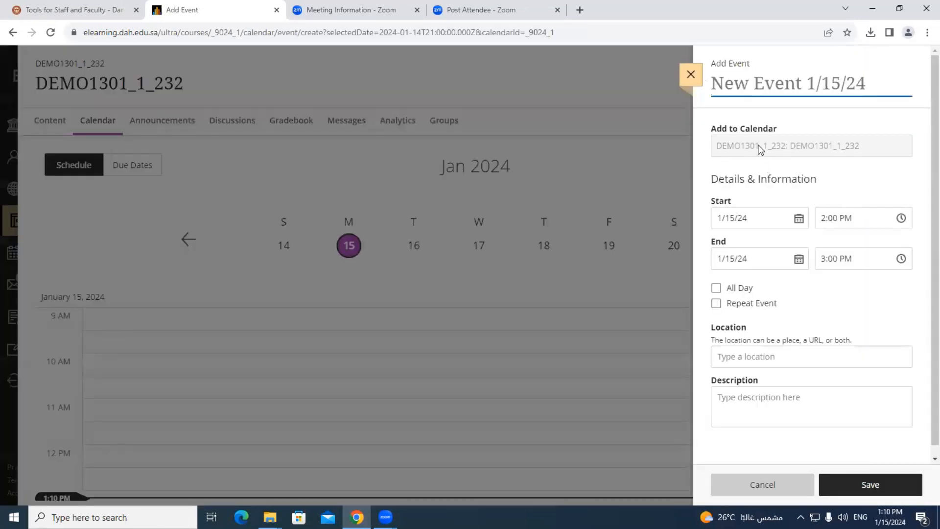
click(746, 86)
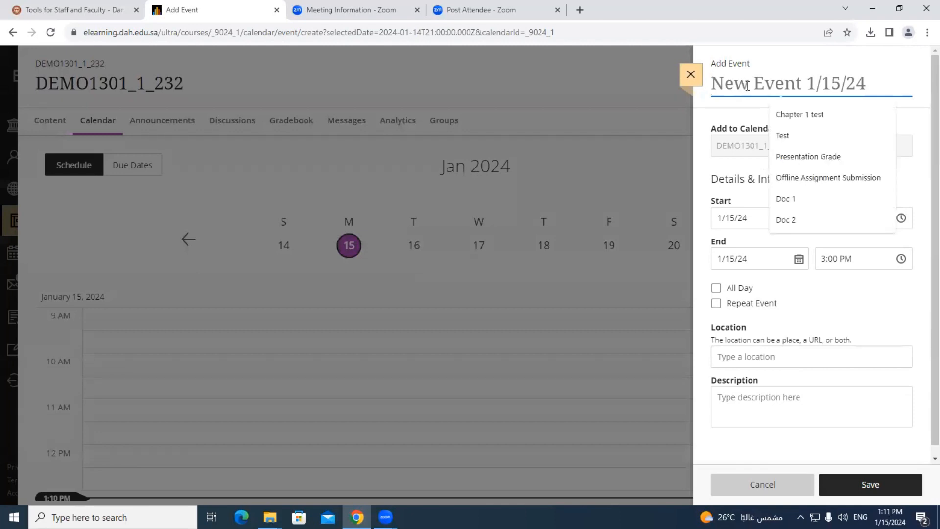
text(Qi)
key(BackSpace)
text(uizz )
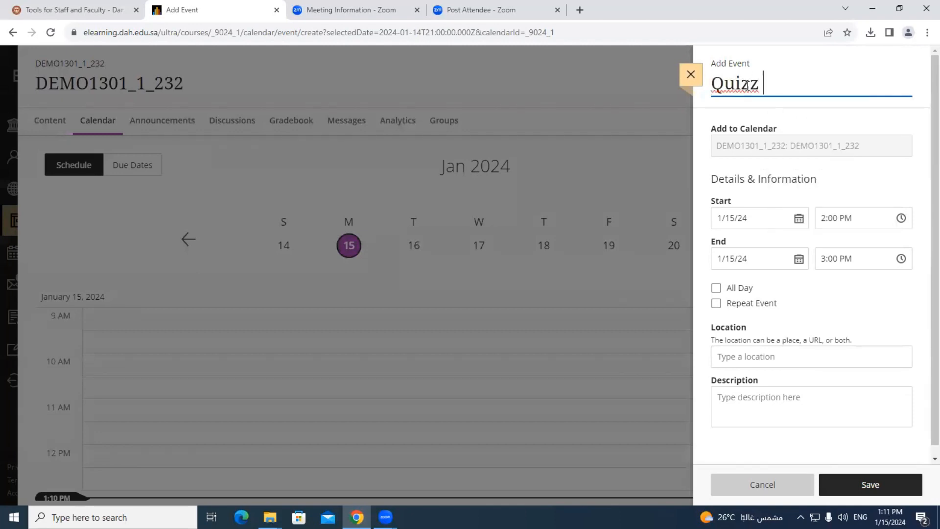
text(1)
Save the Quizz 1 event as a non-repeating event on 1/15/24 from 2:00 PM to 3:00 PM and check it in the day schedule.
click(716, 303)
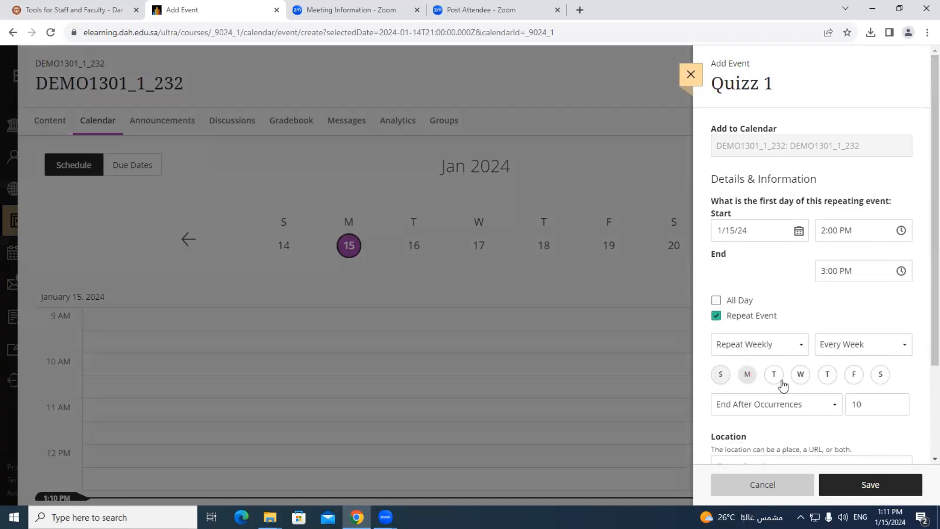
click(717, 318)
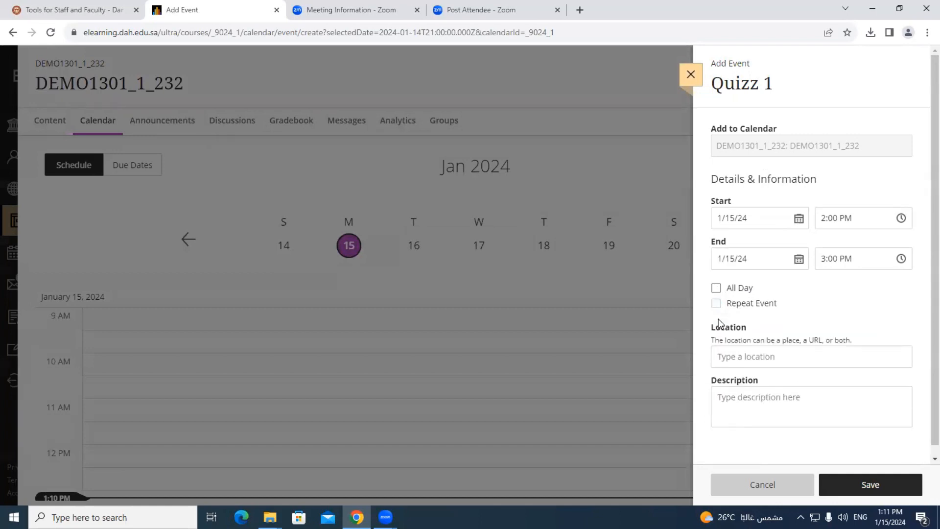
click(870, 485)
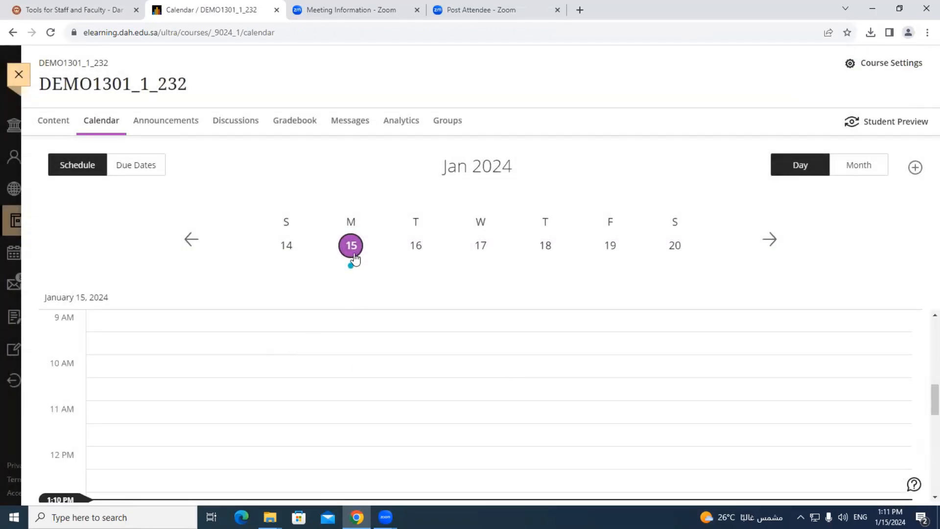
scroll(329, 319, down, 2)
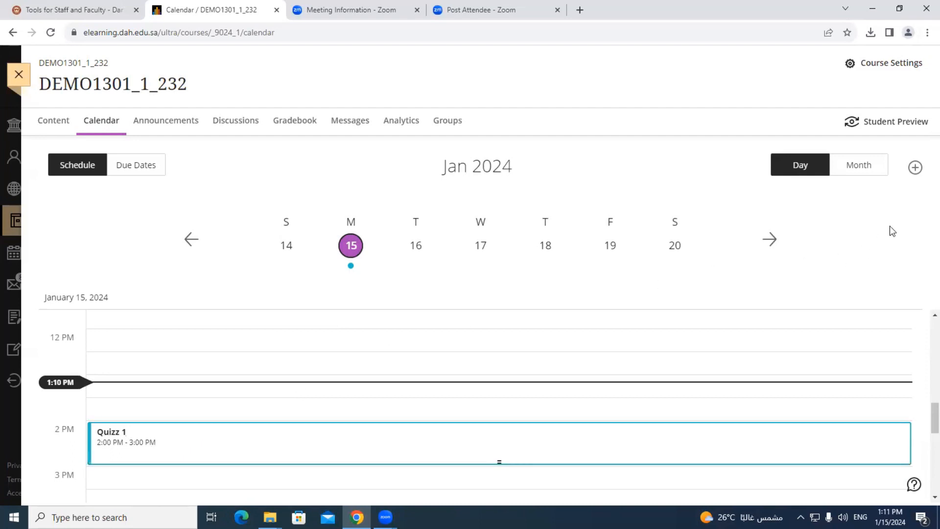
click(916, 168)
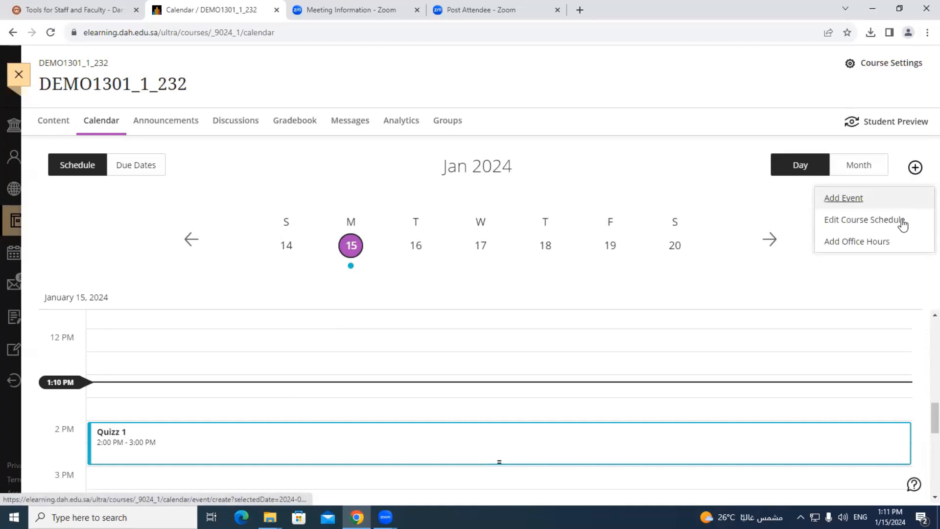
click(853, 248)
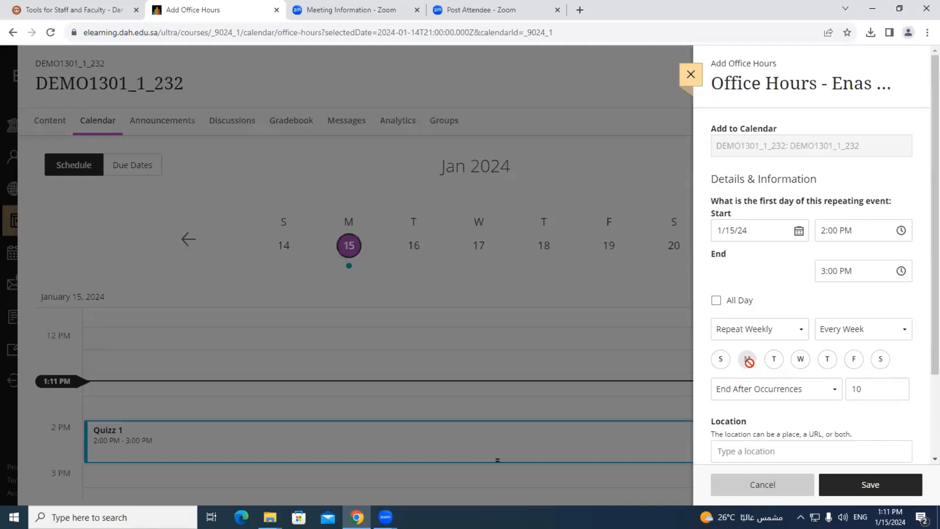
click(774, 360)
click(717, 300)
click(691, 75)
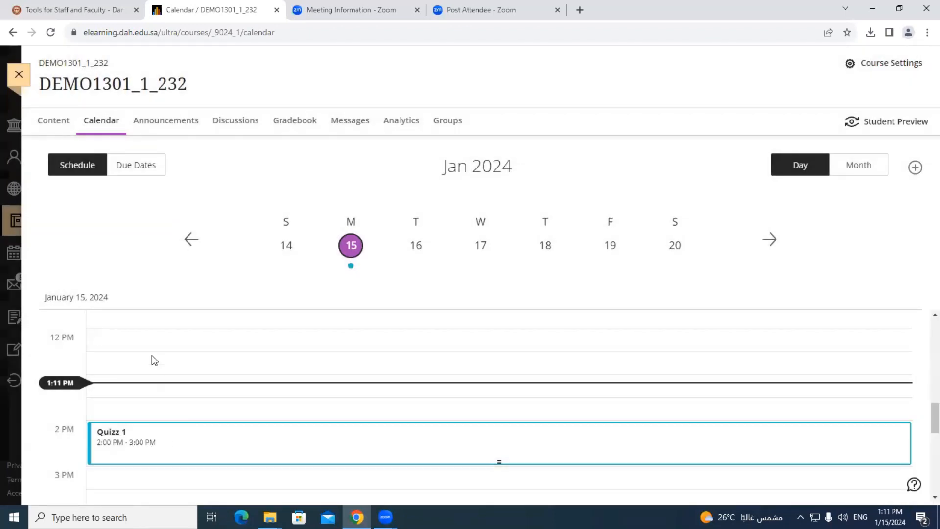
Create a course announcement titled "Class Cancellation" with all course members as recipients.
click(172, 126)
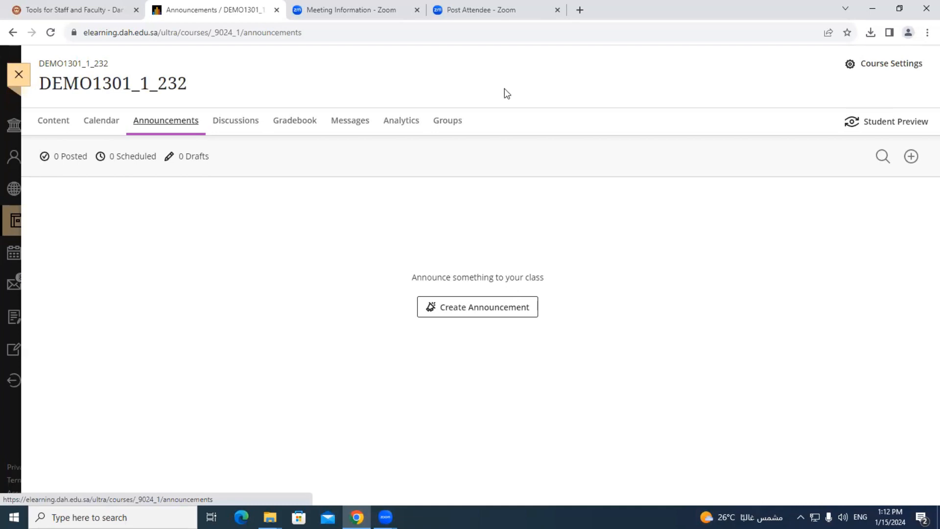
click(472, 313)
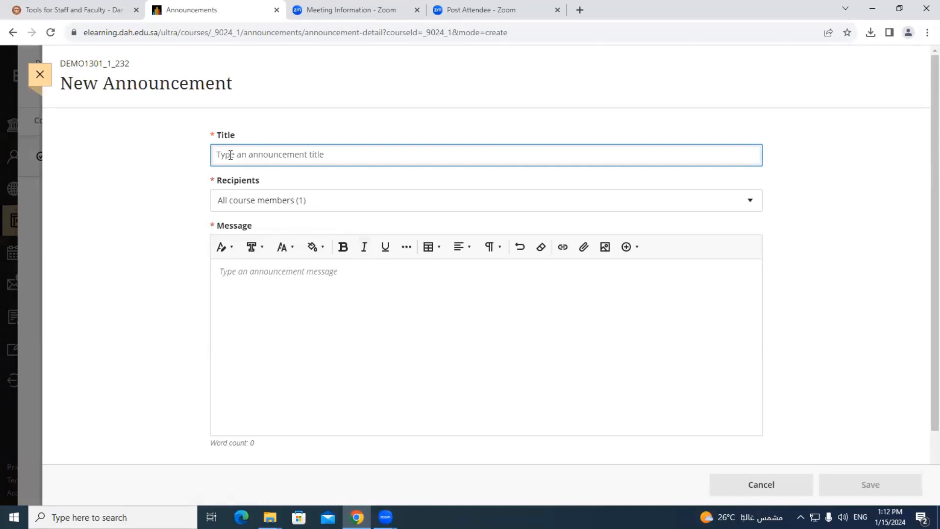
text(Clas)
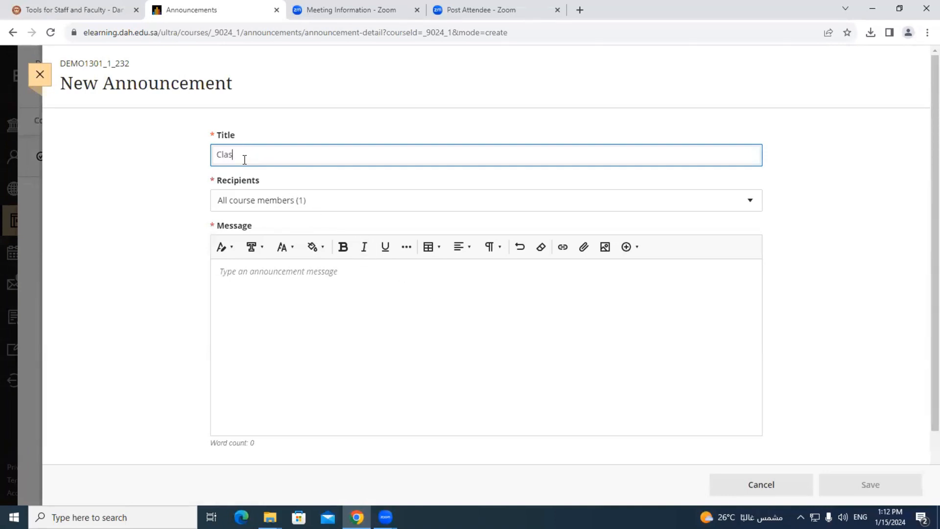
text(s Cancellation)
click(287, 210)
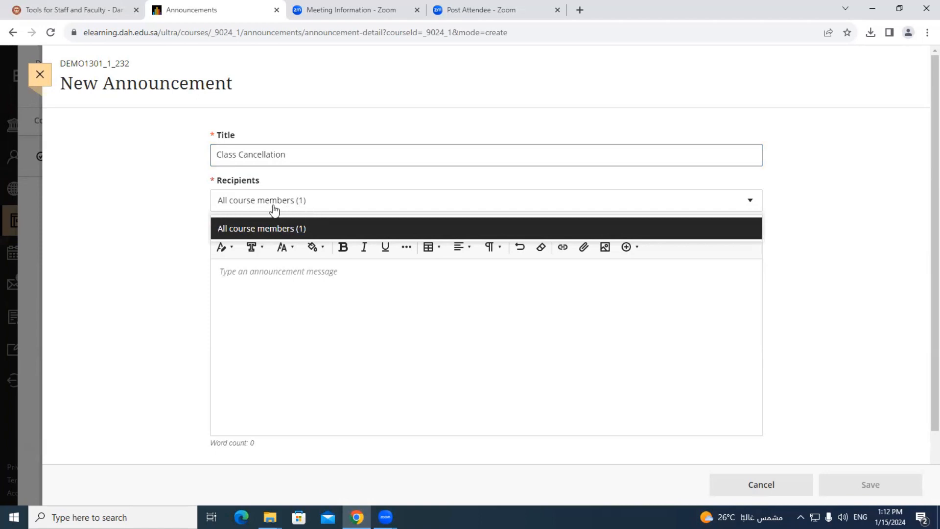
Write the announcement message "Dear All, the class is canccled for today. Regards," with each part as its own paragraph.
click(258, 288)
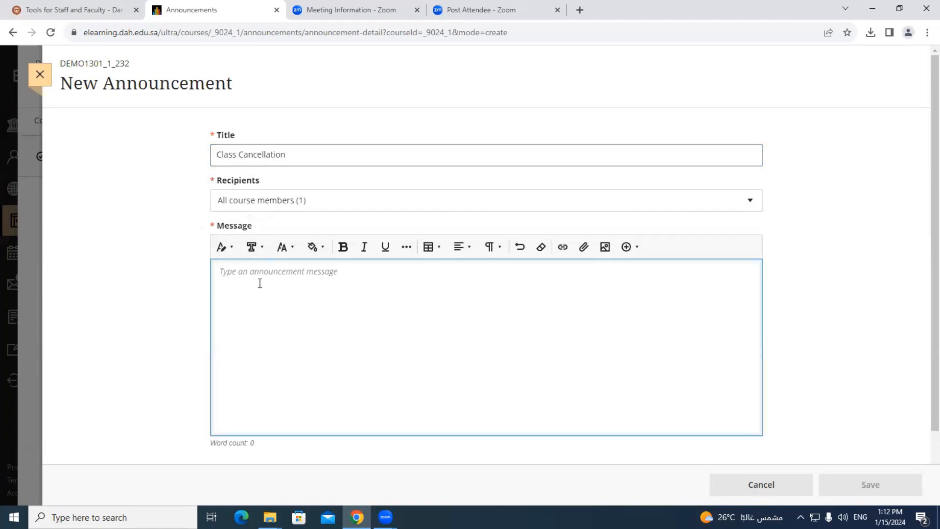
text(Dear All, )
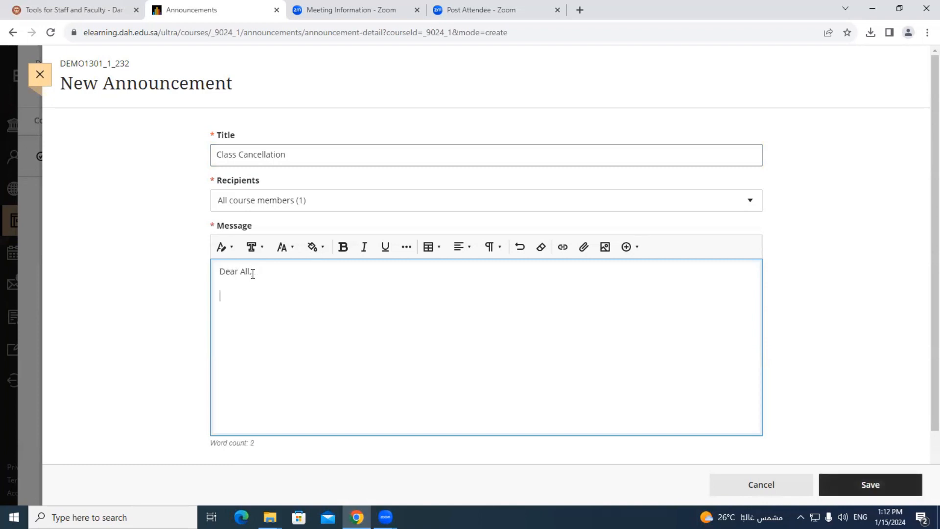
text(the class is canccled for today. )
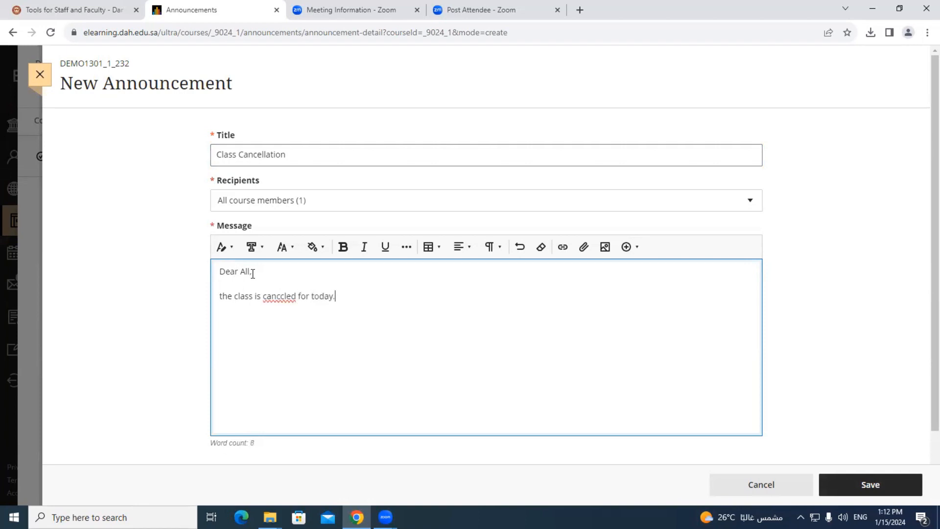
text(Regards,)
Save the Class Cancellation announcement without an email copy or schedule, and post it immediately.
scroll(260, 323, down, 2)
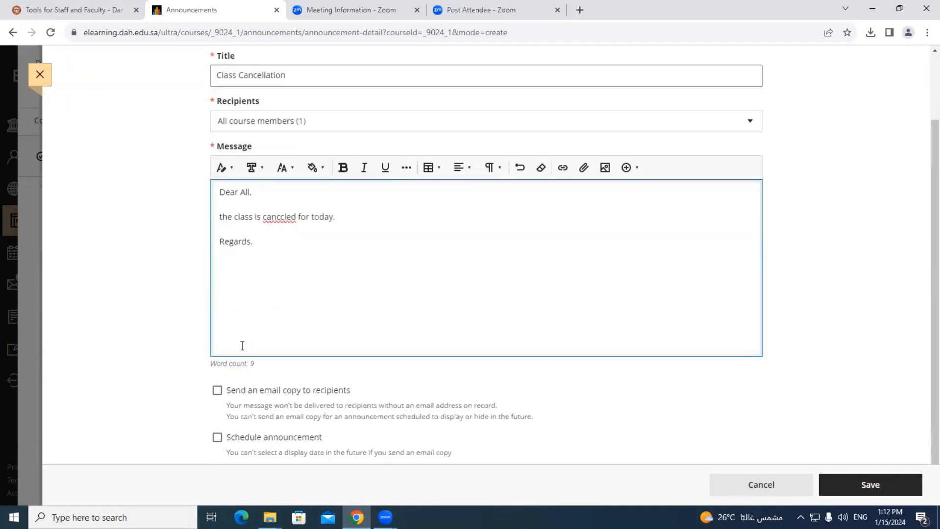
click(219, 391)
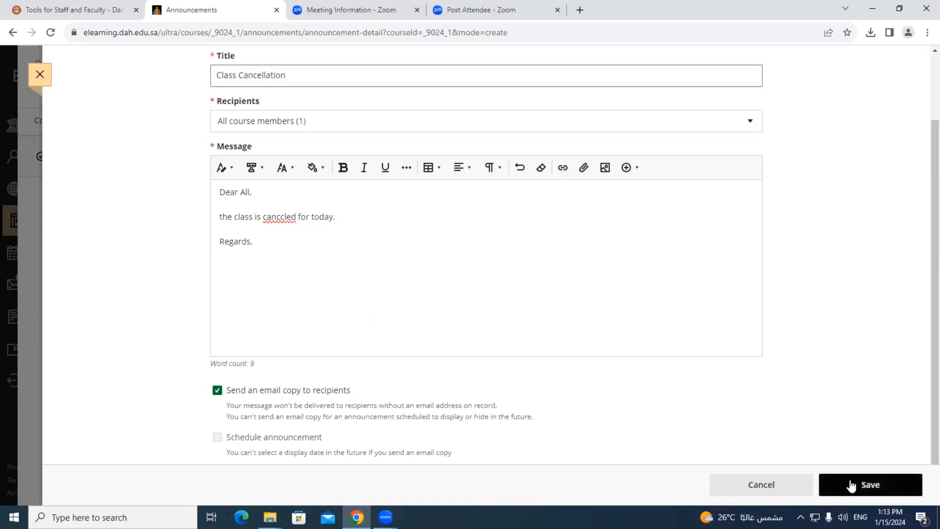
click(217, 390)
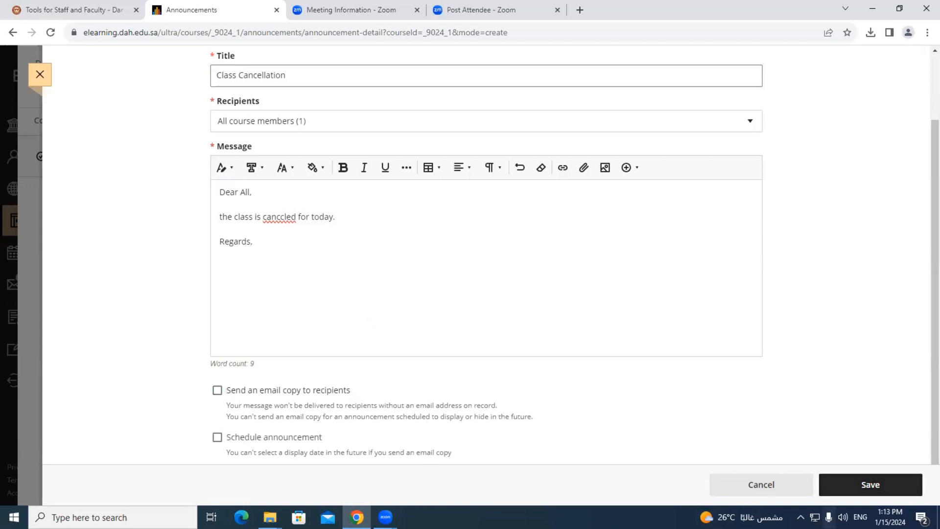
click(865, 485)
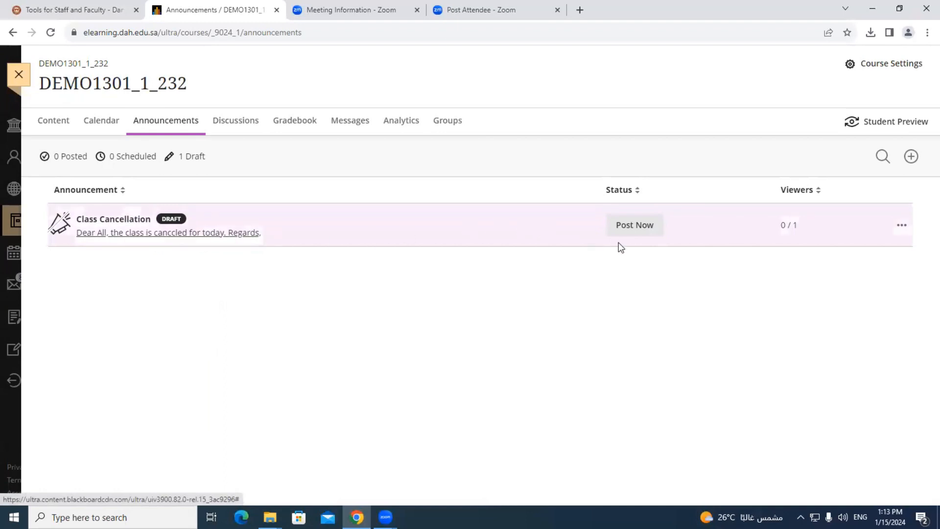
click(635, 226)
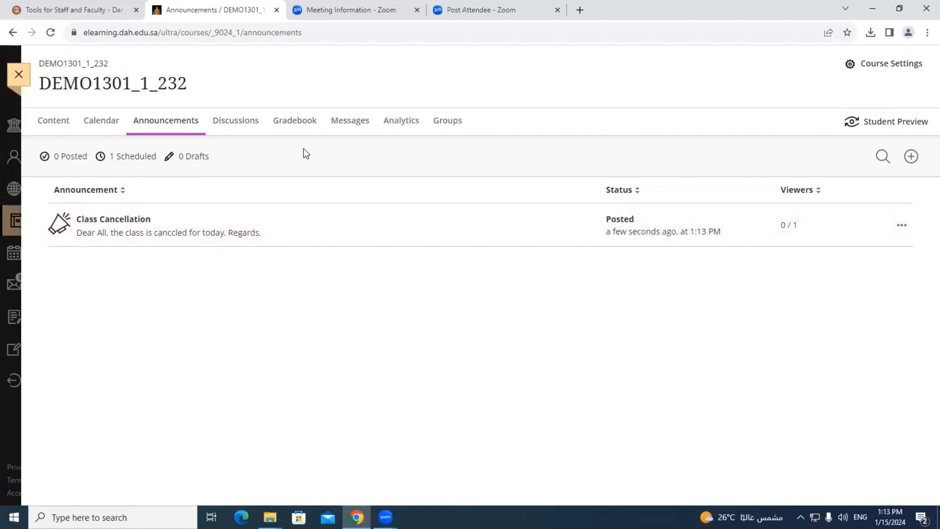
Copy the Test 1 item and the Chapter 1 folder directly below it from the TestbyEman course into the start of the course content.
click(54, 125)
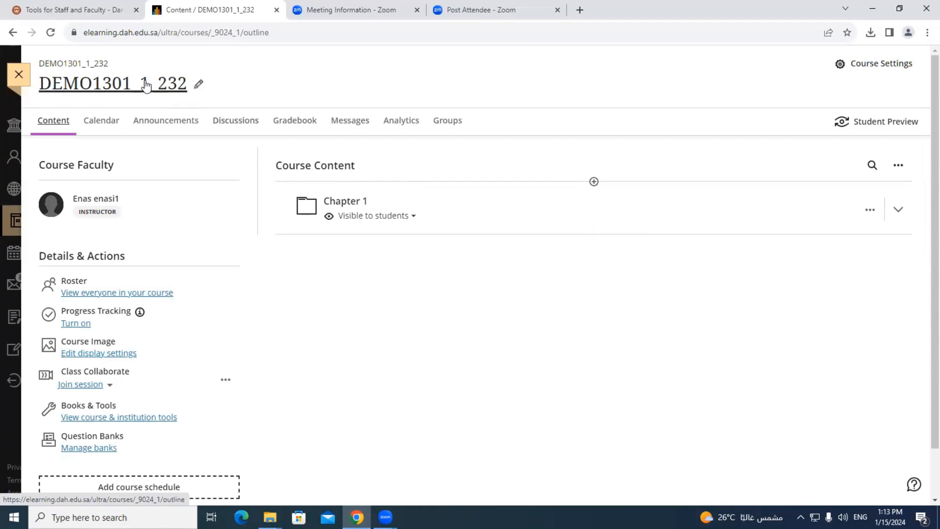
click(594, 182)
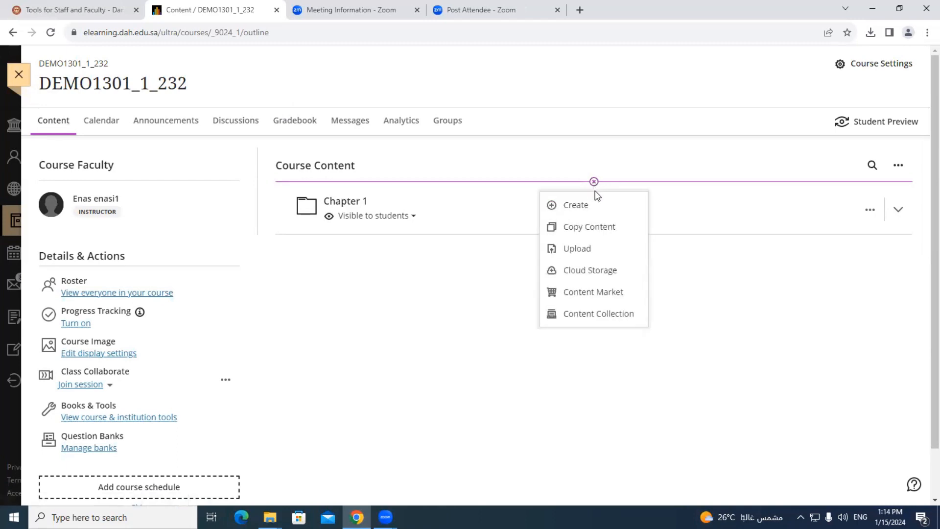
click(583, 231)
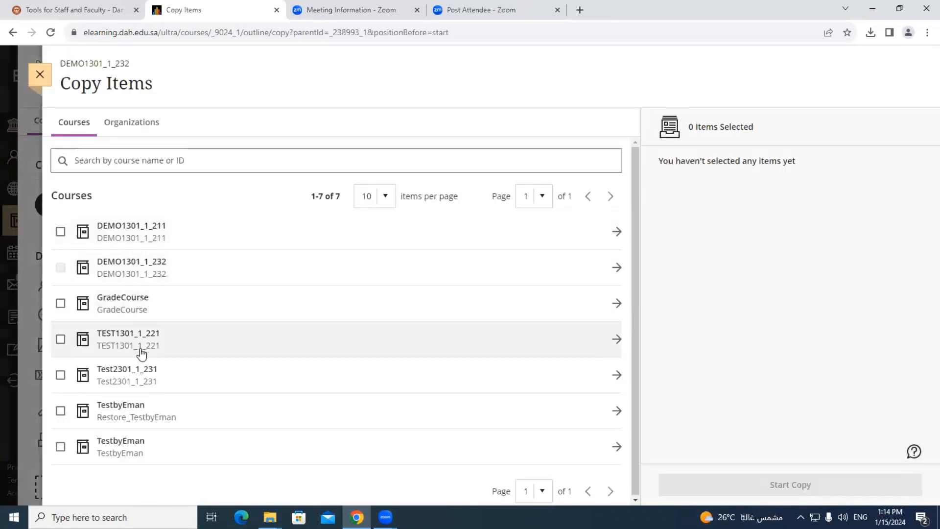
click(120, 444)
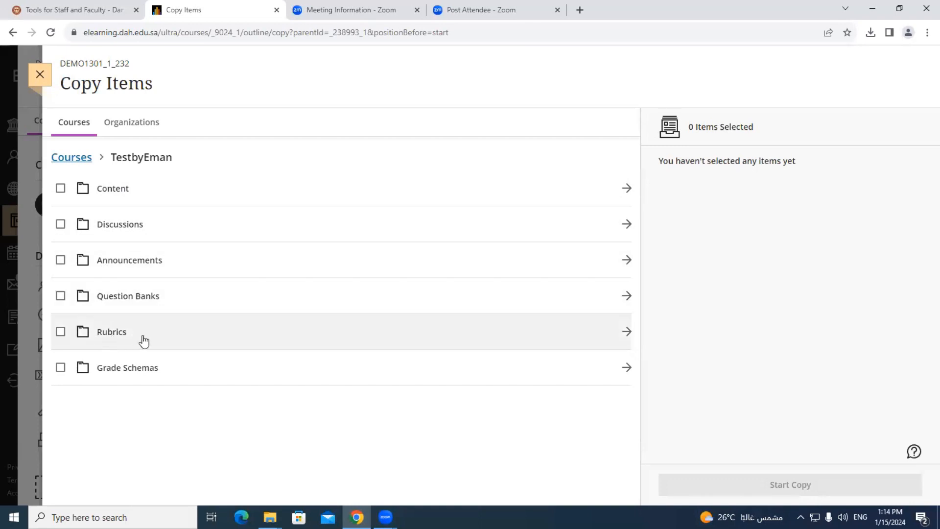
click(113, 190)
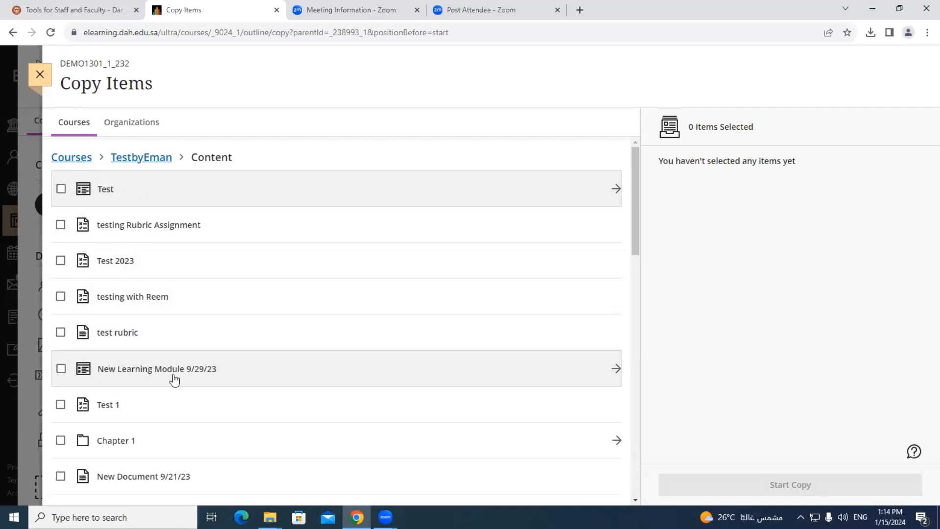
scroll(183, 380, down, 2)
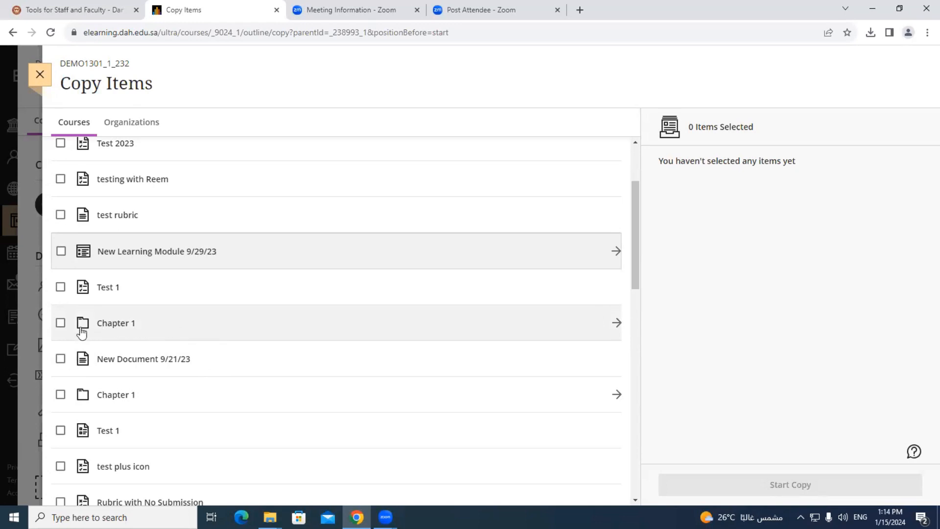
click(60, 323)
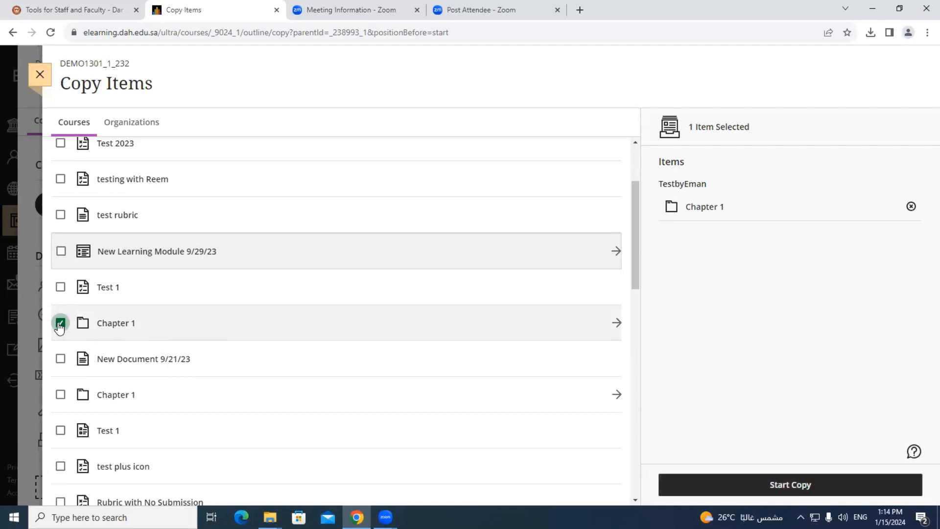
click(61, 287)
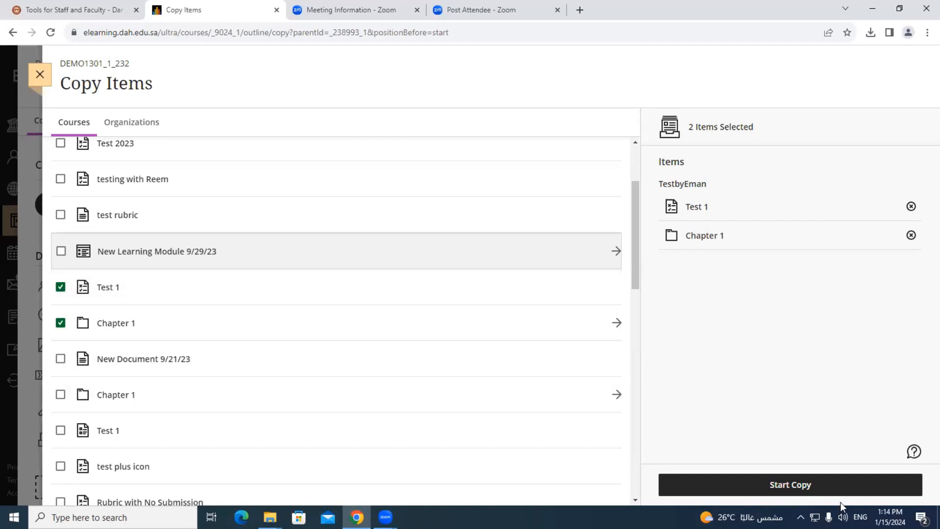
click(789, 485)
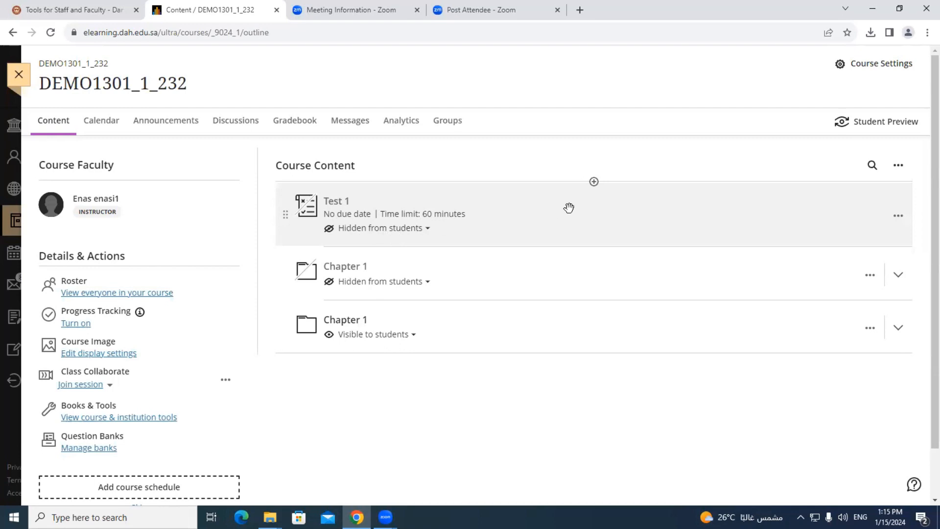
click(594, 183)
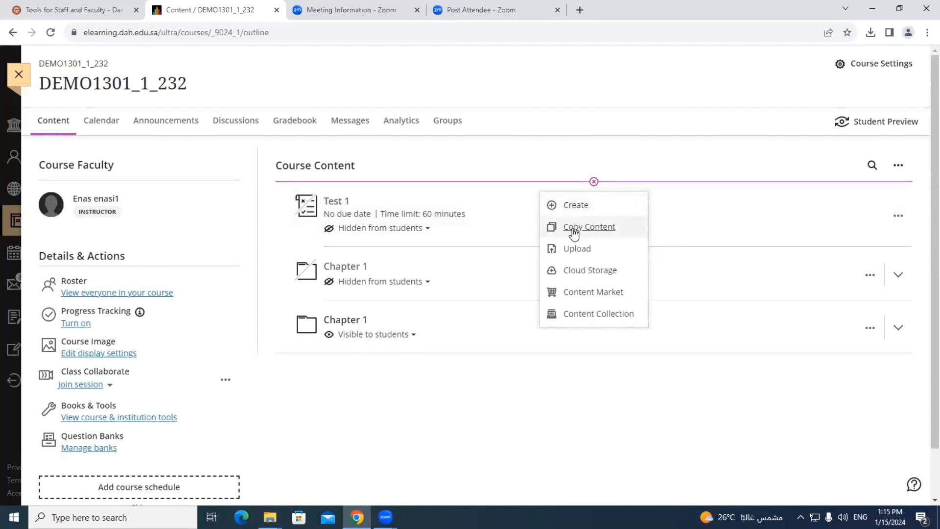
click(575, 232)
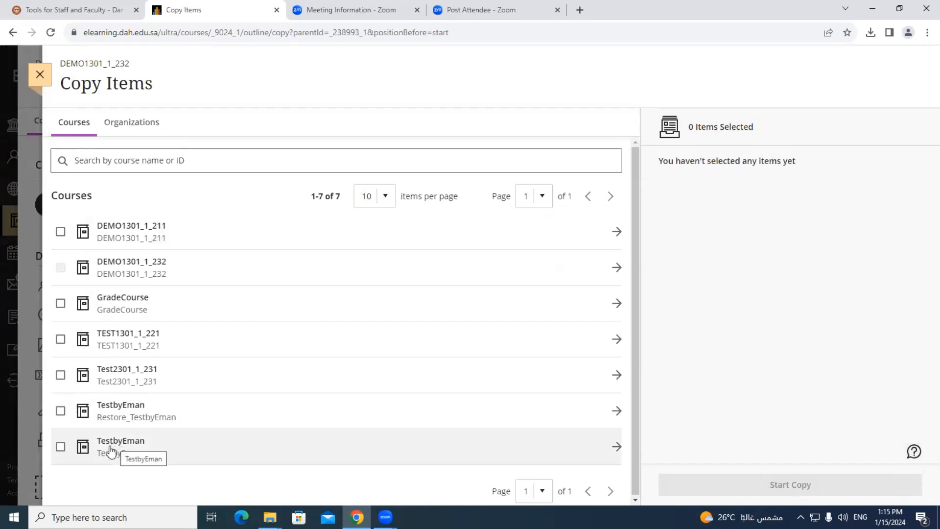
click(60, 449)
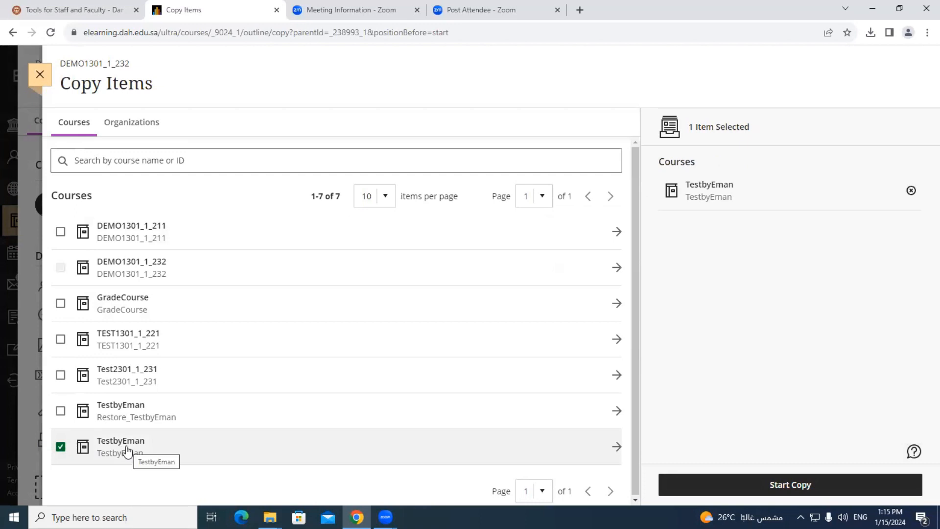
click(60, 446)
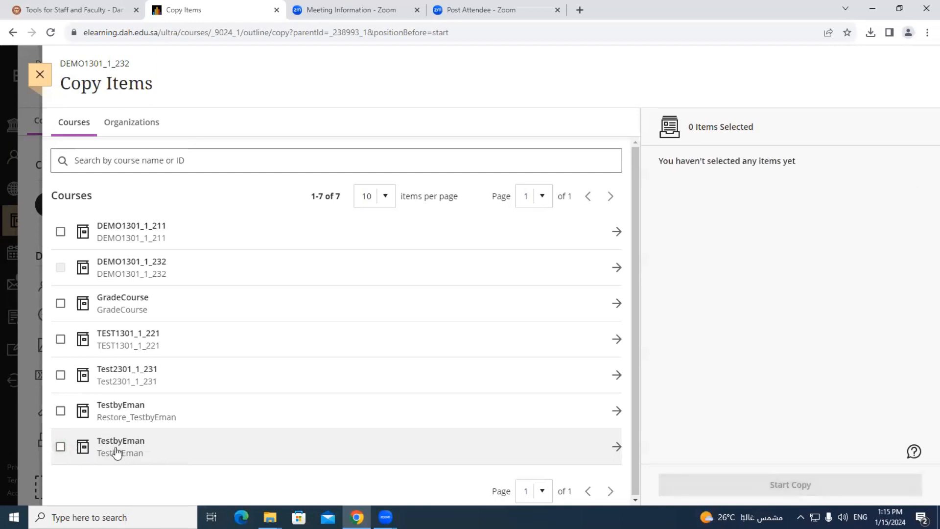
click(120, 443)
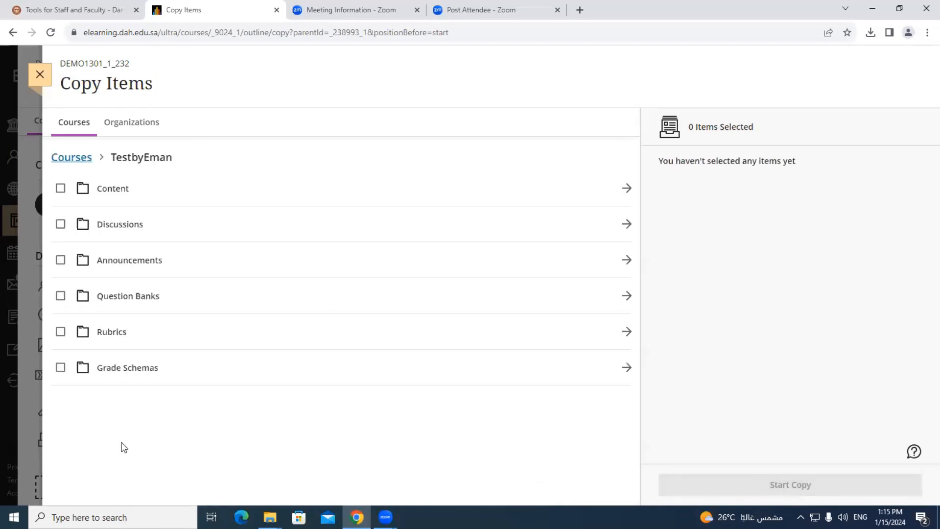
click(60, 190)
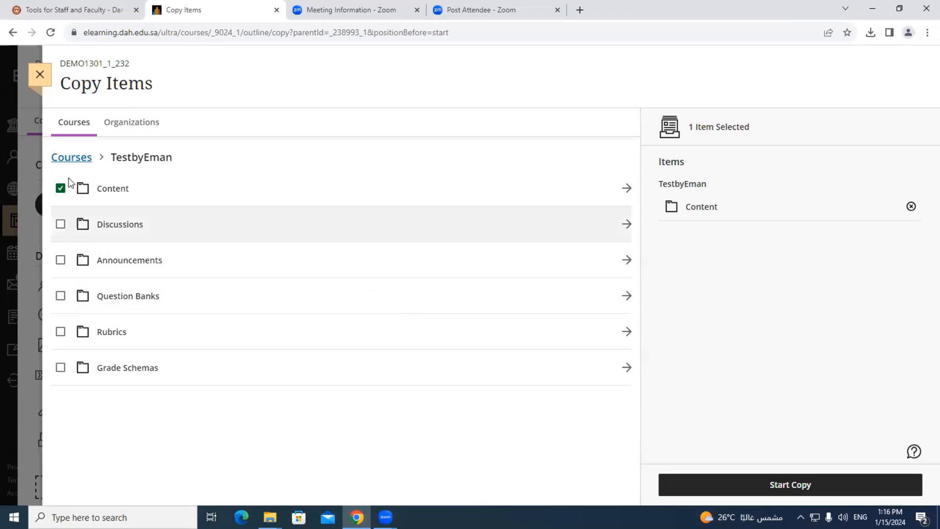
click(43, 77)
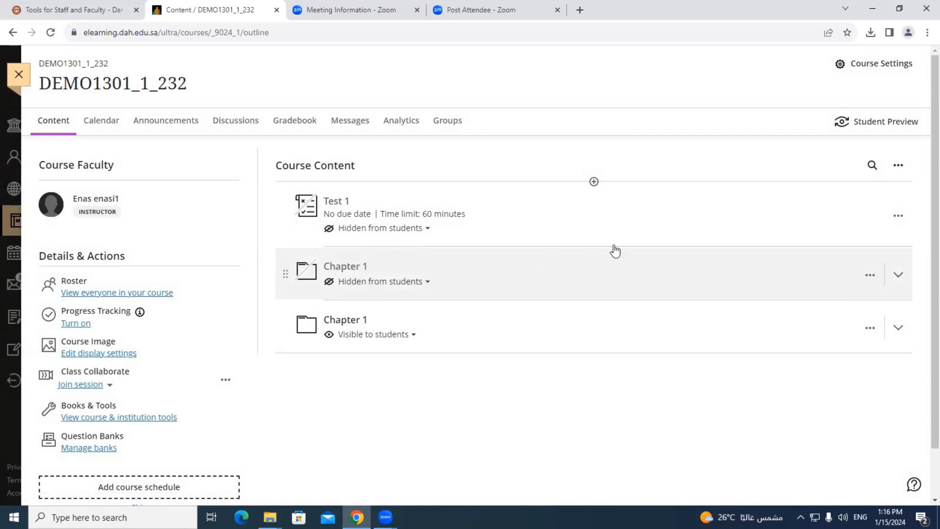
Preview the course as a student, view test.docx in Lecture 1 of Chapter 1 and its file options, and exit discarding the preview user.
click(885, 127)
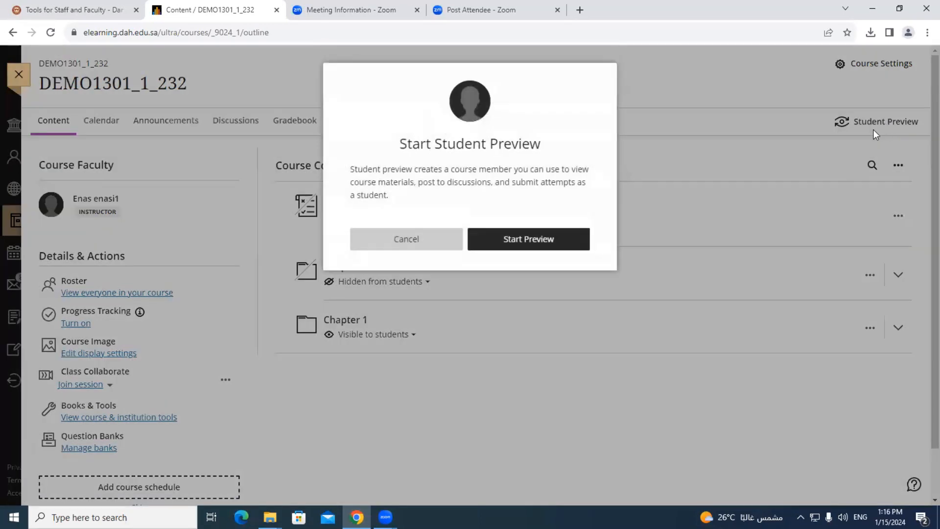
click(536, 242)
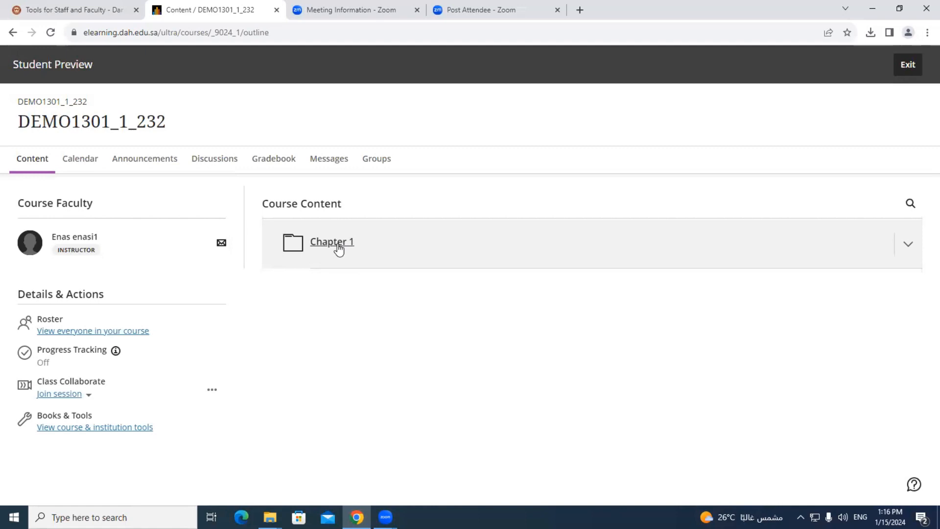
click(339, 249)
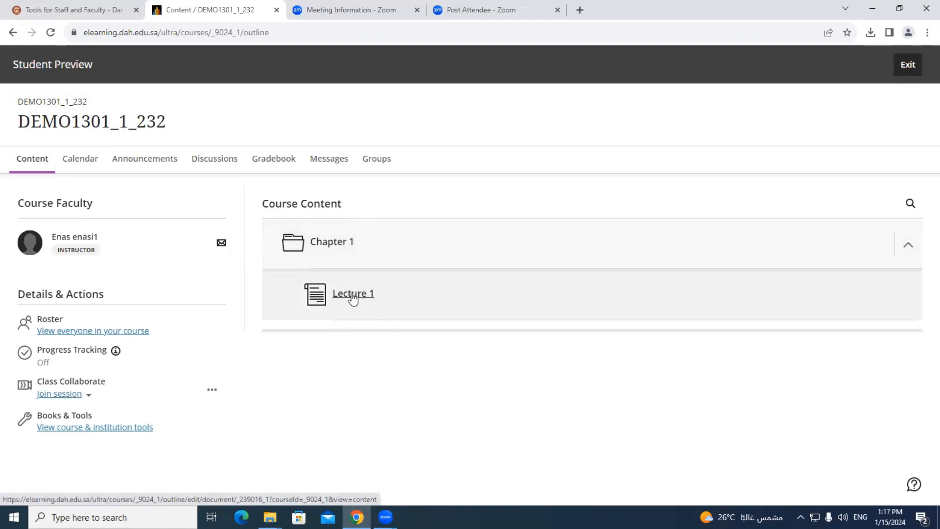
click(349, 295)
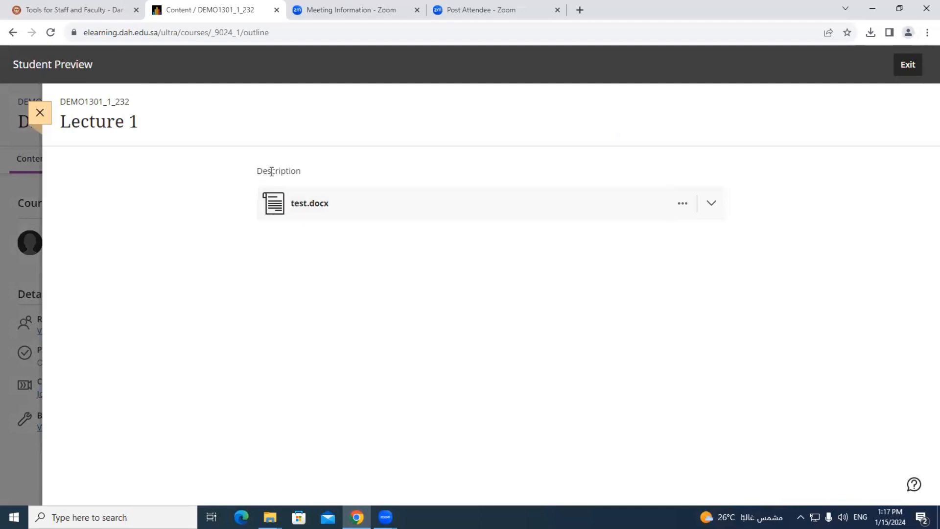
click(310, 205)
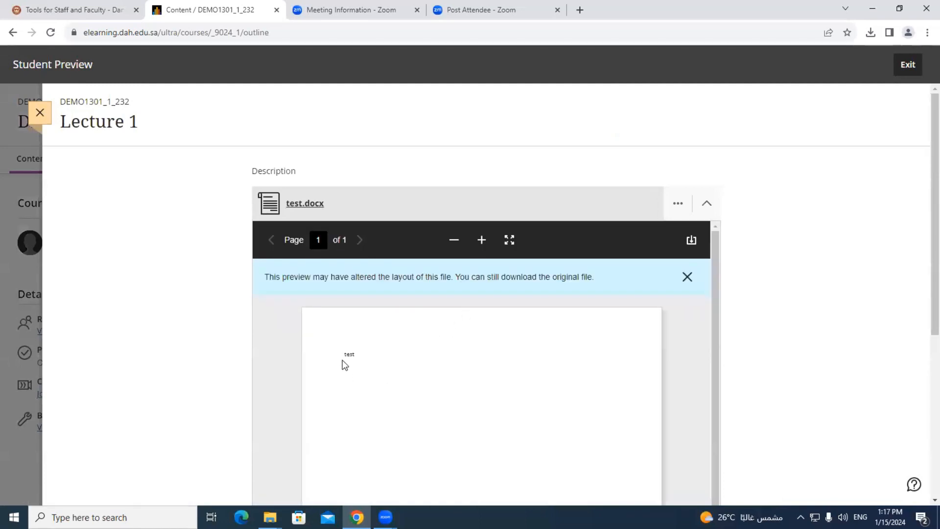
click(678, 204)
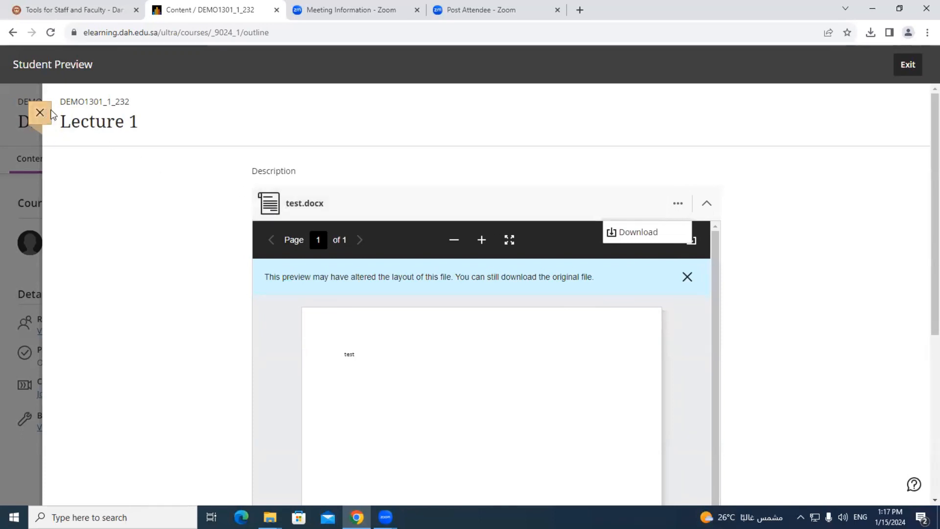
click(908, 68)
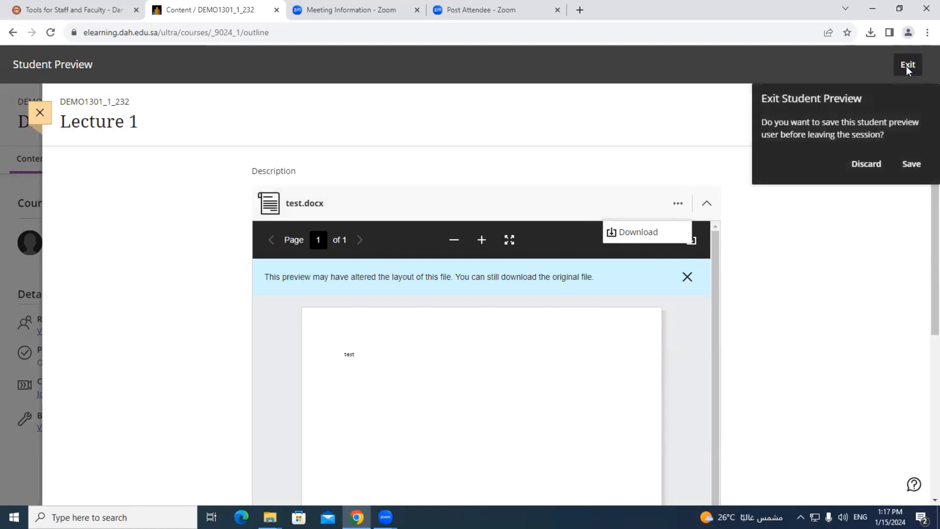
click(869, 167)
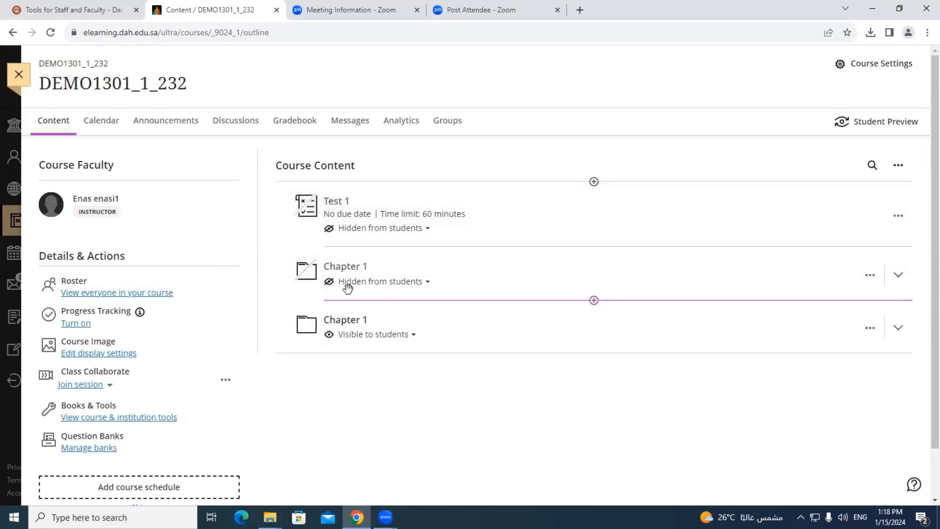
View the course roster with all course members and close it.
click(85, 294)
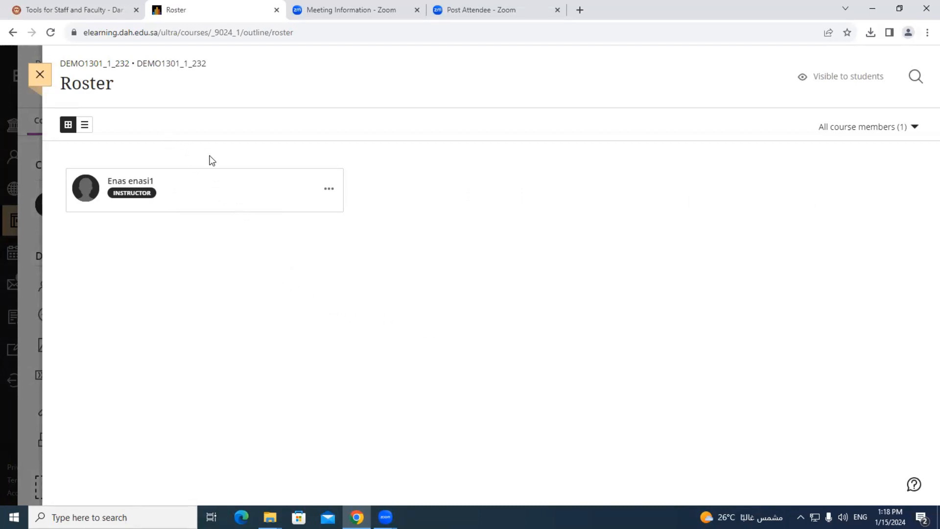
click(38, 78)
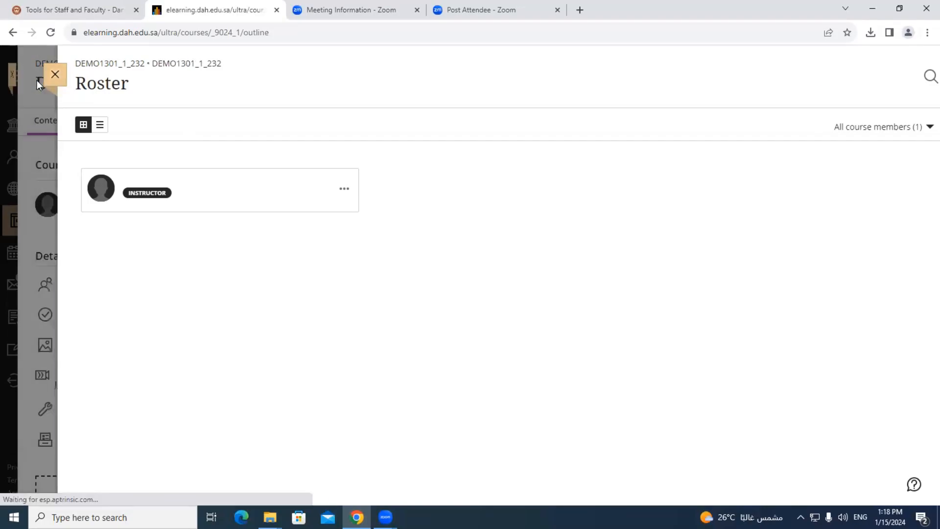